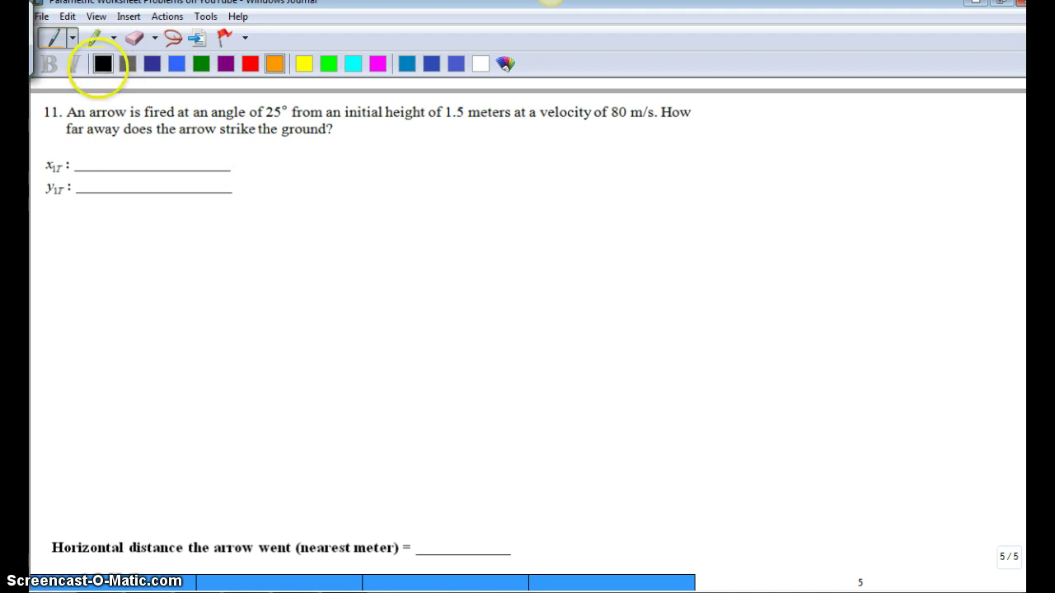
Switch the Windows Journal pen to black ink.
click(102, 65)
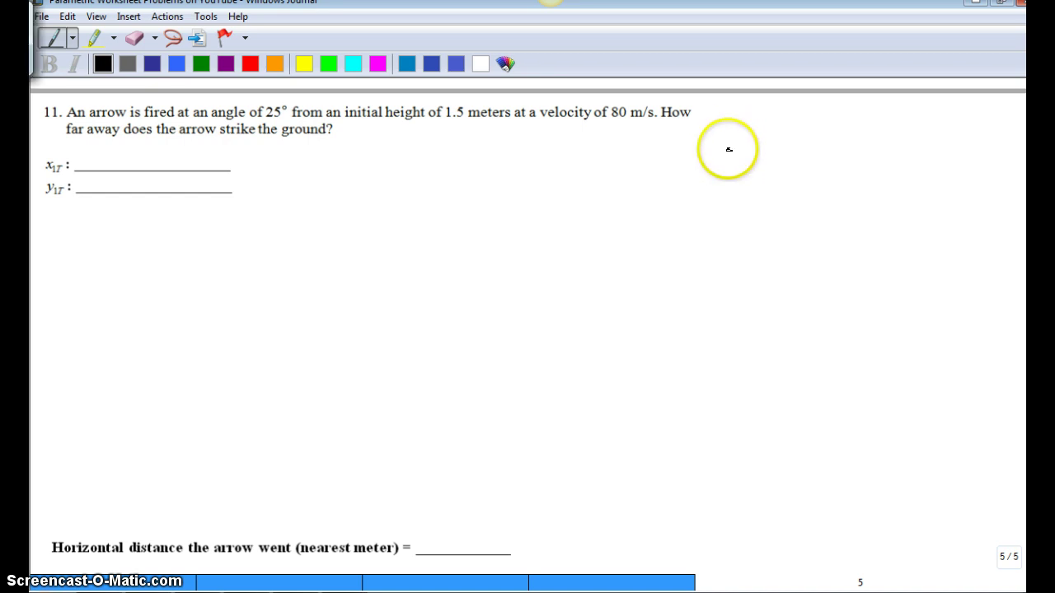
Draw black axes and a first red launch arrow, then erase the failed attempt.
mouse_move(711, 123)
mouse_down()
mouse_move(711, 252)
mouse_move(840, 253)
mouse_up()
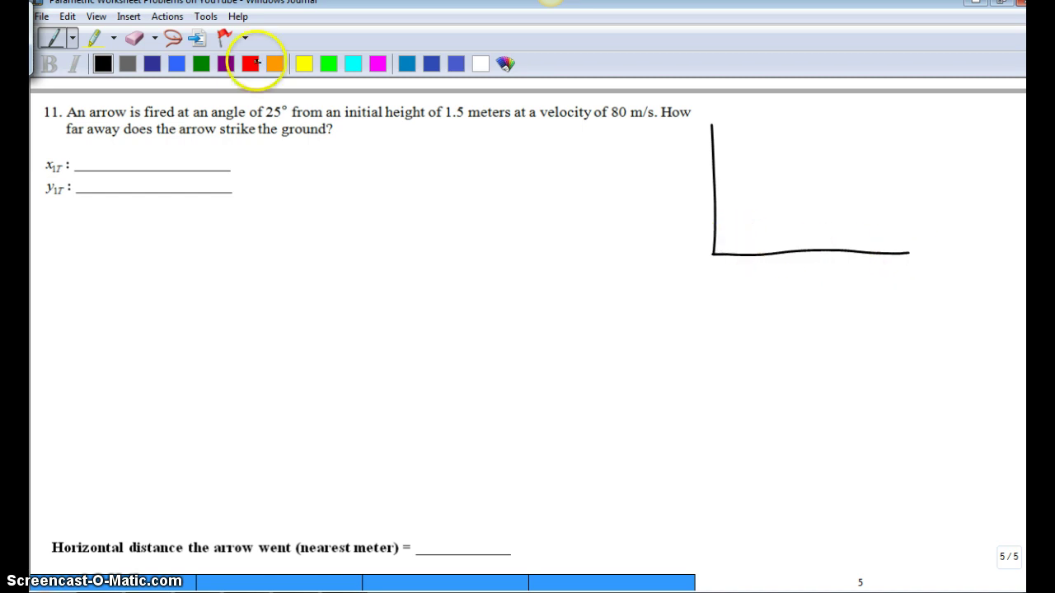
click(251, 64)
mouse_move(714, 252)
mouse_down()
mouse_move(752, 223)
mouse_move(736, 243)
mouse_move(744, 252)
mouse_move(741, 243)
mouse_move(760, 236)
mouse_move(758, 247)
mouse_move(765, 235)
mouse_up()
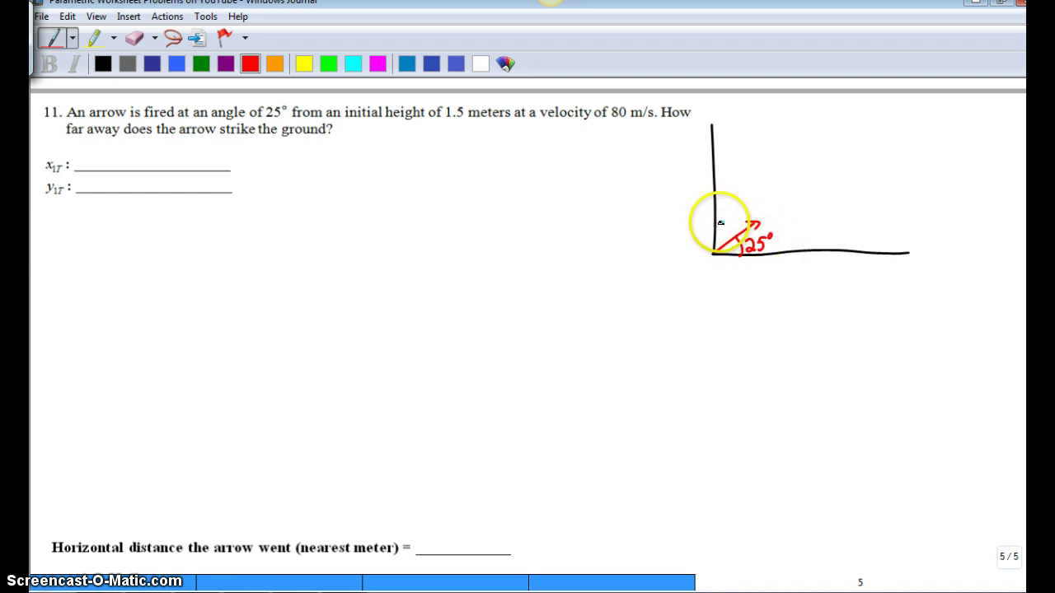
drag(721, 220, 731, 222)
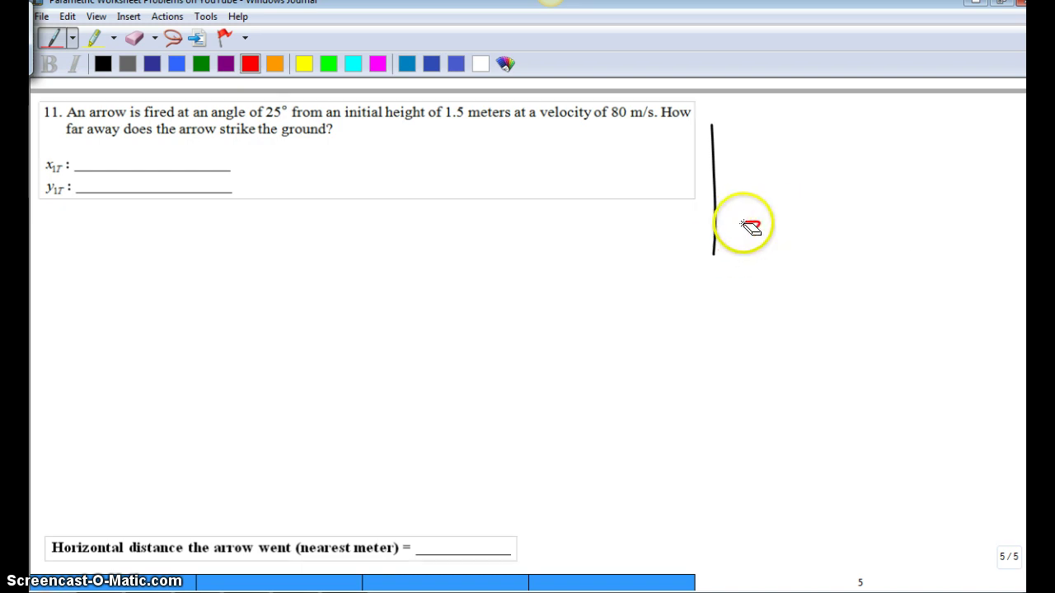
Redraw the black ground line, then add the red launch arrow from 1.5 with its 25° angle.
click(103, 63)
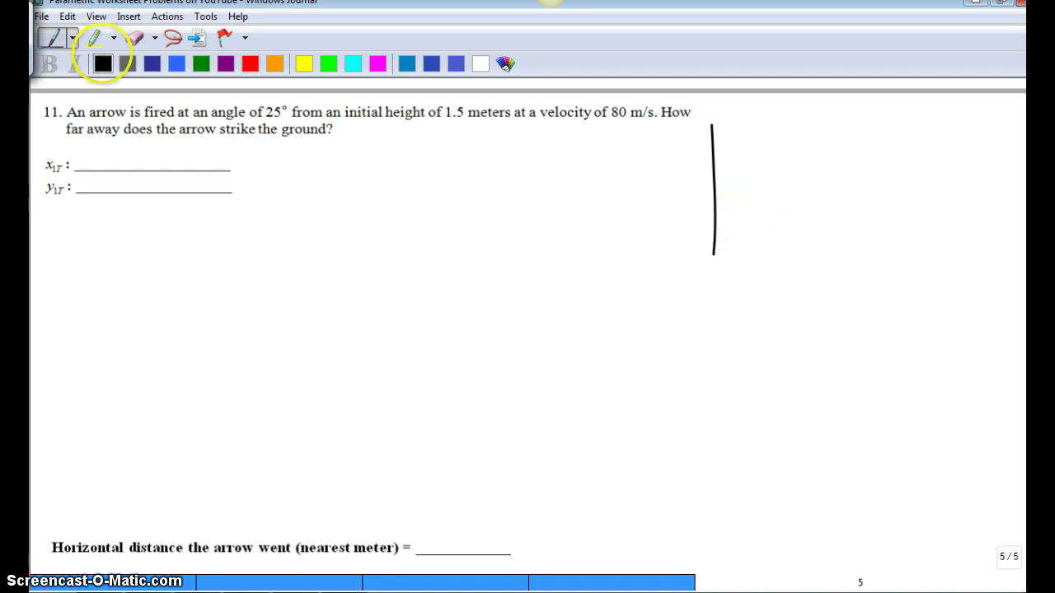
drag(714, 254, 912, 247)
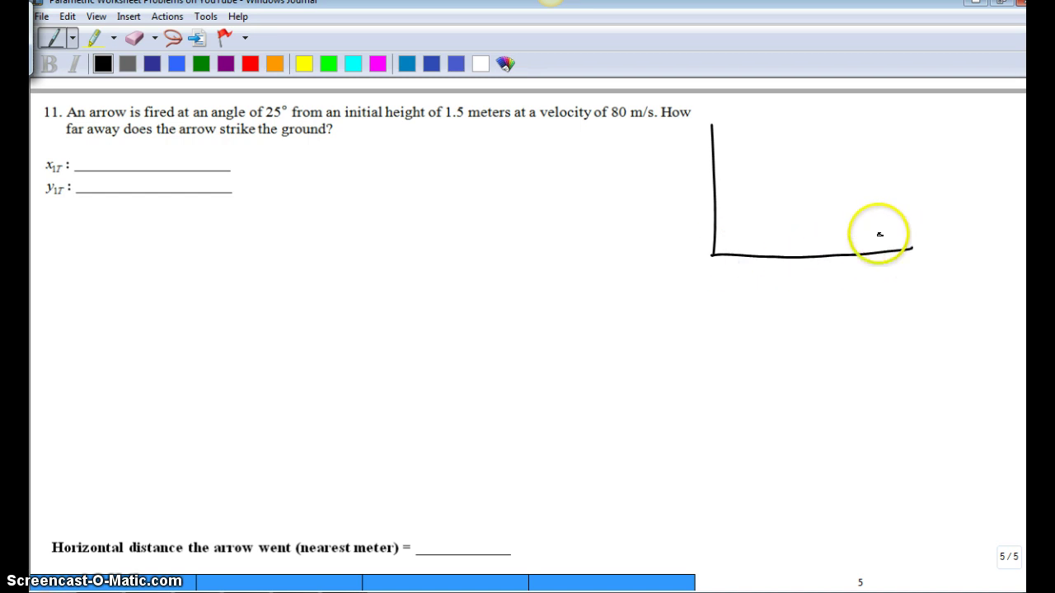
click(249, 63)
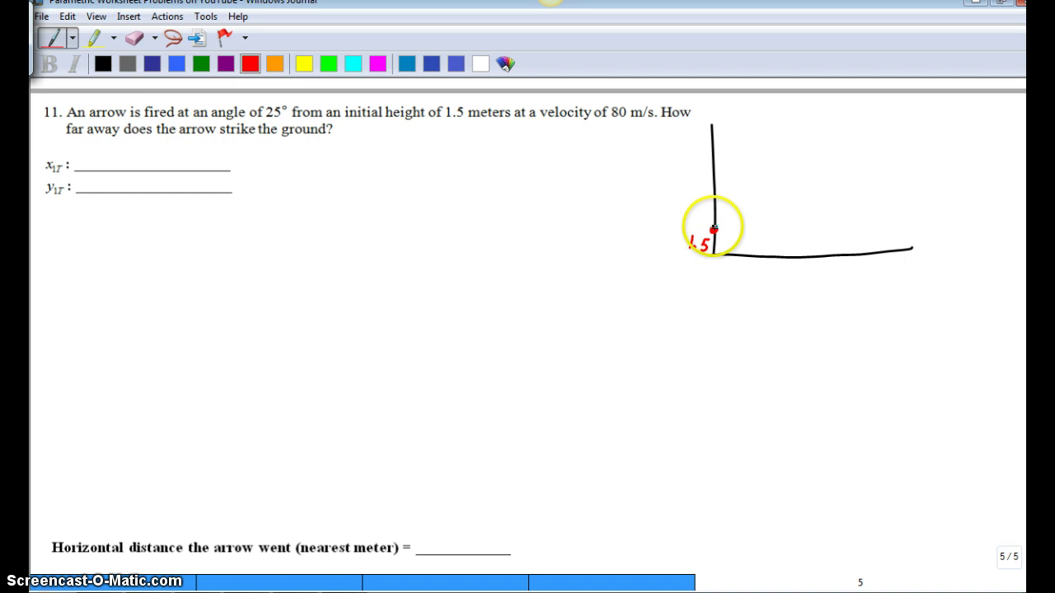
mouse_move(714, 229)
mouse_down()
mouse_move(743, 201)
mouse_move(725, 205)
mouse_up()
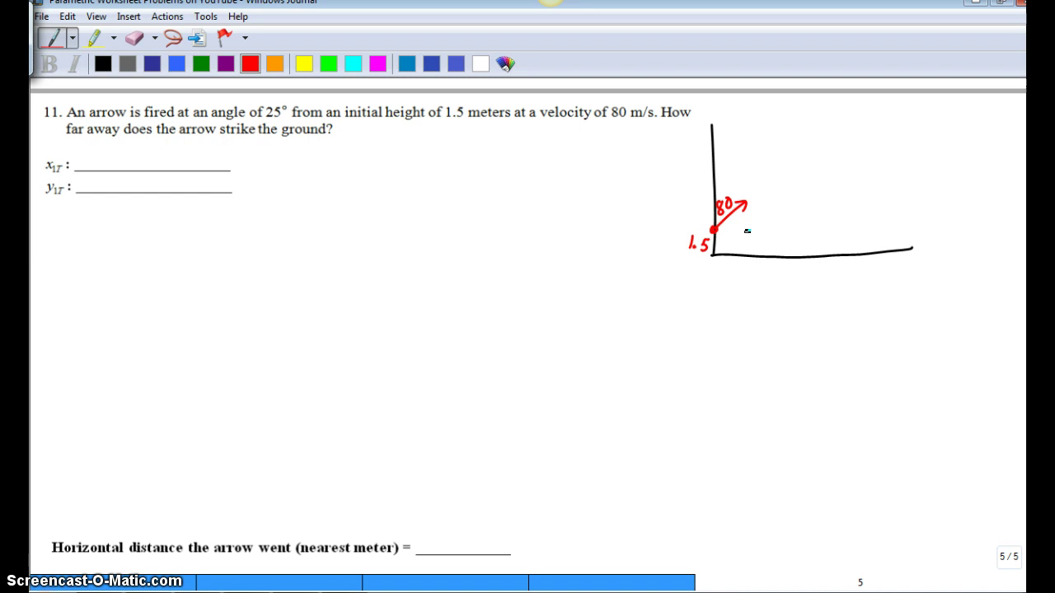
click(716, 227)
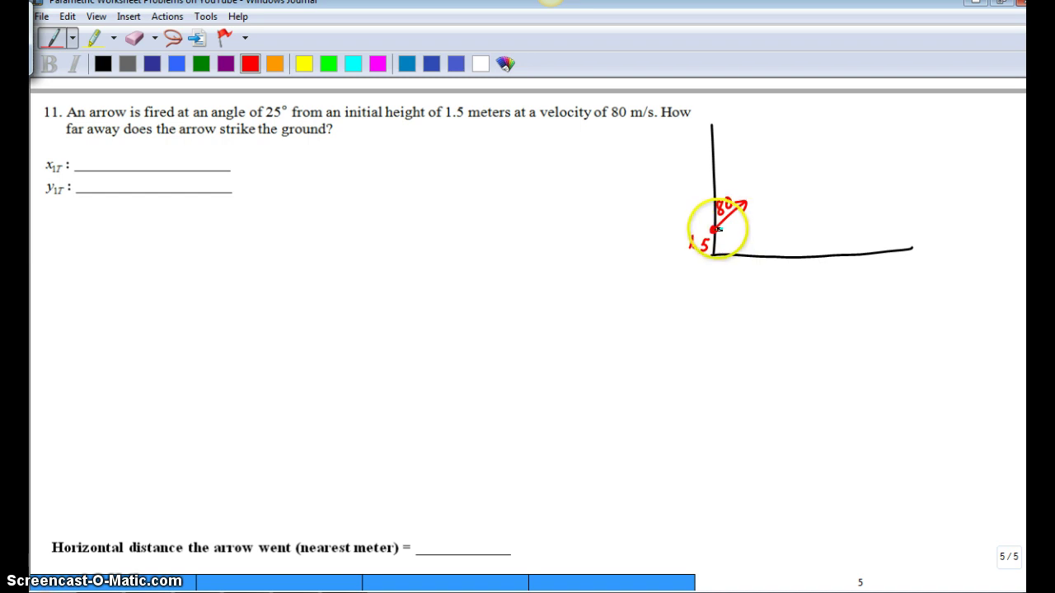
mouse_move(728, 230)
mouse_down()
mouse_move(768, 233)
mouse_move(729, 215)
mouse_move(732, 230)
mouse_move(740, 215)
mouse_move(752, 224)
mouse_move(754, 192)
mouse_up()
click(767, 234)
Draw a red dashed arc from the arrow tip to the ground and a double-headed arrow labelled d beneath.
drag(762, 188, 783, 174)
drag(795, 170, 818, 166)
drag(825, 165, 844, 166)
drag(849, 168, 867, 176)
drag(875, 179, 895, 199)
drag(909, 238, 904, 218)
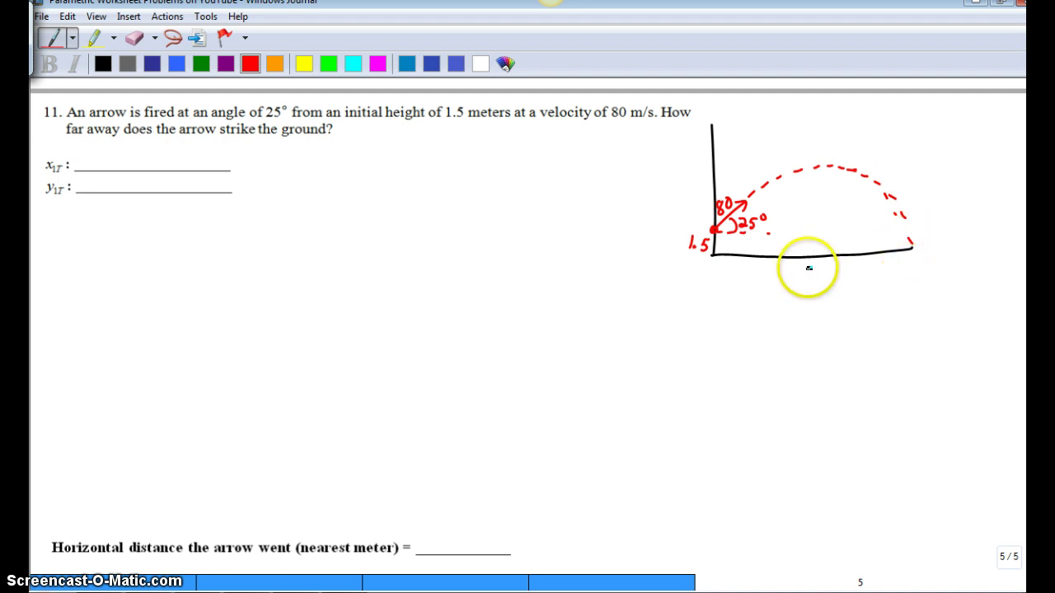
mouse_move(814, 271)
mouse_down()
mouse_move(805, 280)
mouse_move(817, 286)
mouse_move(906, 276)
mouse_move(901, 283)
mouse_up()
mouse_move(790, 277)
mouse_down()
mouse_move(712, 273)
mouse_move(725, 281)
mouse_up()
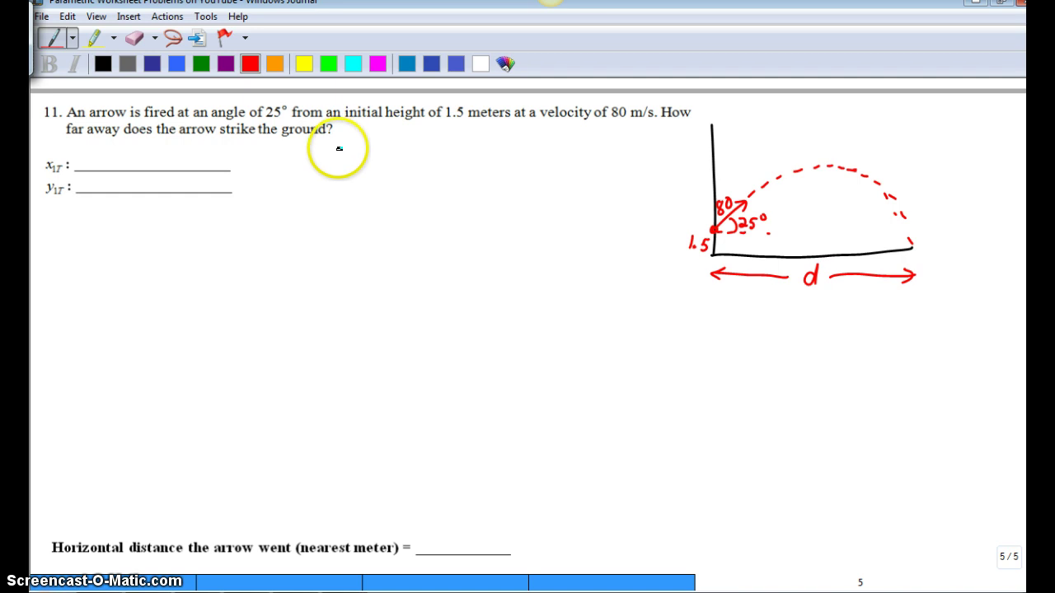
Handwrite 80 cos(25) and 80 sin(25) in red beside the x1T and y1T lines.
mouse_move(343, 141)
mouse_down()
mouse_move(370, 153)
mouse_move(388, 146)
mouse_move(419, 170)
mouse_move(437, 143)
mouse_move(454, 148)
mouse_move(445, 160)
mouse_move(464, 172)
mouse_up()
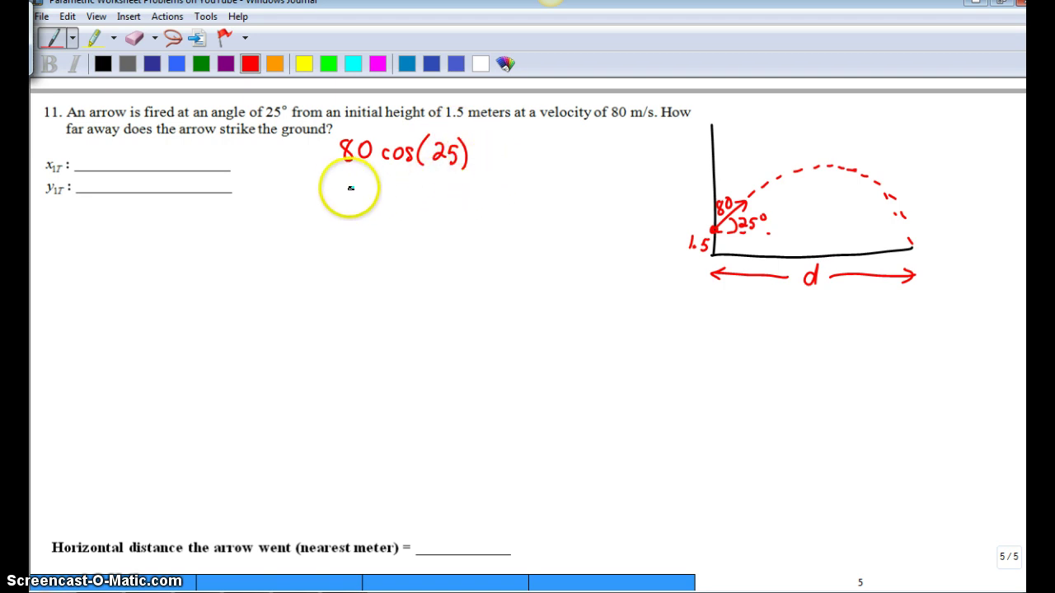
mouse_move(352, 178)
mouse_down()
mouse_move(425, 196)
mouse_move(420, 208)
mouse_move(432, 195)
mouse_move(456, 202)
mouse_move(457, 188)
mouse_move(456, 223)
mouse_up()
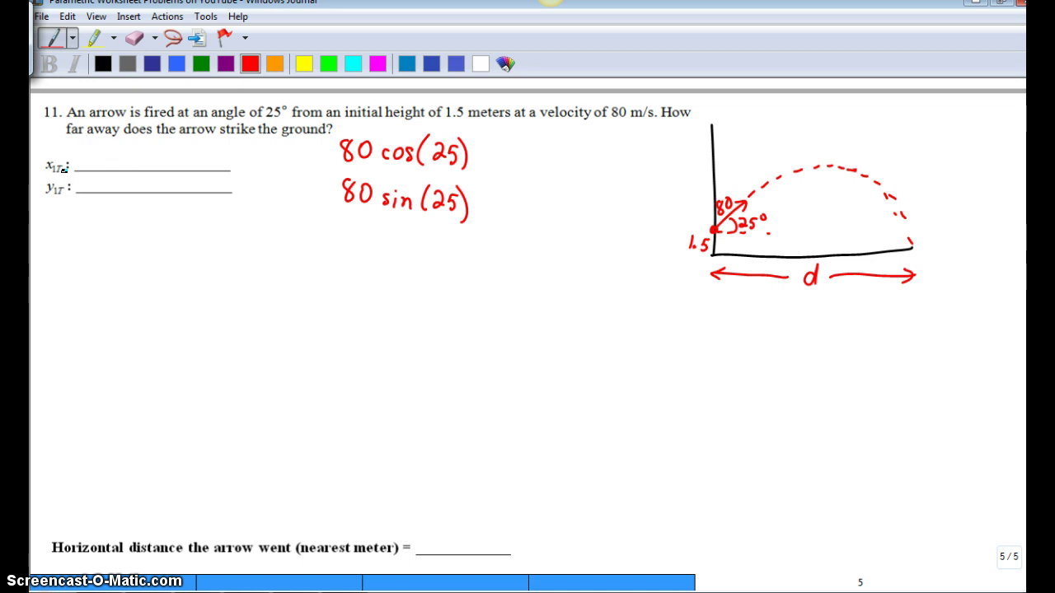
Write x = 80cos(25)·t and y = 80sin(25)·t − 4.9t², then lasso the component notes.
mouse_move(89, 148)
mouse_down()
mouse_move(145, 165)
mouse_move(163, 143)
mouse_move(163, 170)
mouse_move(173, 153)
mouse_move(174, 165)
mouse_move(189, 153)
mouse_move(201, 171)
mouse_move(237, 150)
mouse_up()
mouse_move(88, 175)
mouse_down()
mouse_move(164, 196)
mouse_move(189, 184)
mouse_move(213, 192)
mouse_move(219, 181)
mouse_up()
click(202, 184)
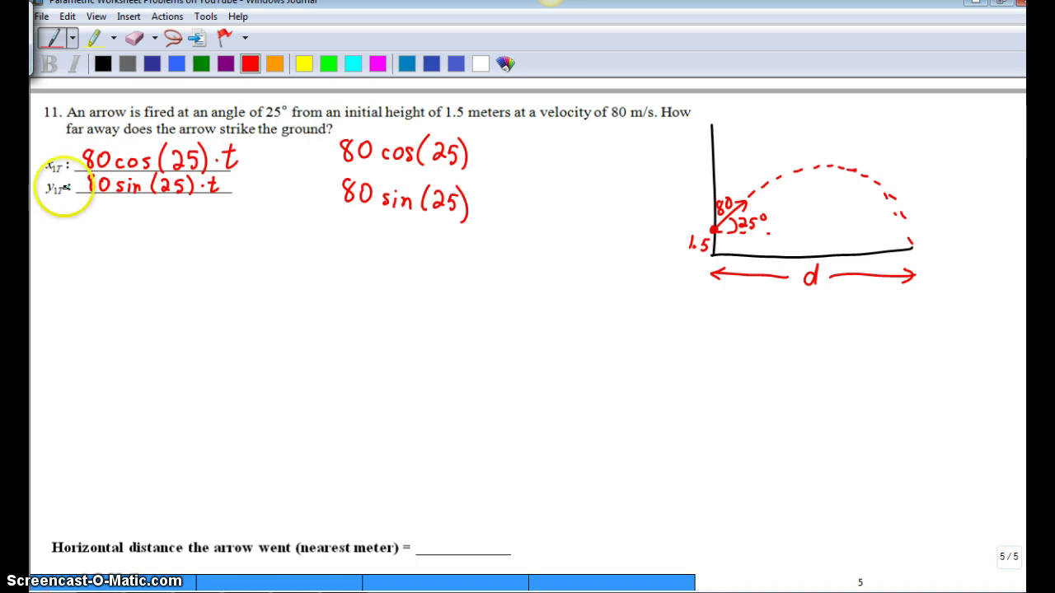
mouse_move(227, 185)
mouse_down()
mouse_move(257, 175)
mouse_move(250, 195)
mouse_move(284, 194)
mouse_up()
click(260, 189)
drag(277, 182, 304, 175)
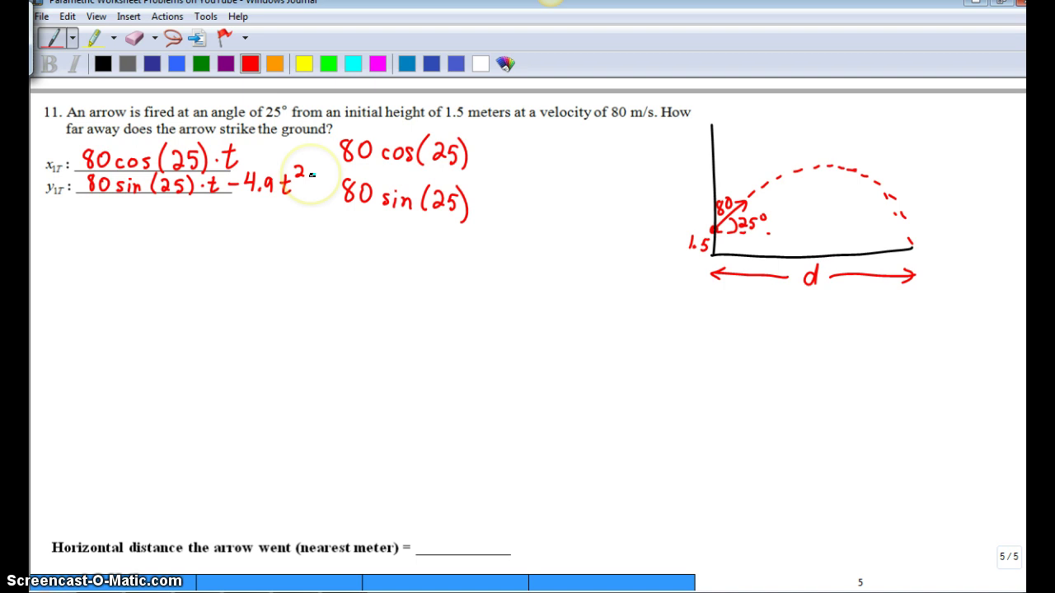
drag(505, 146, 511, 159)
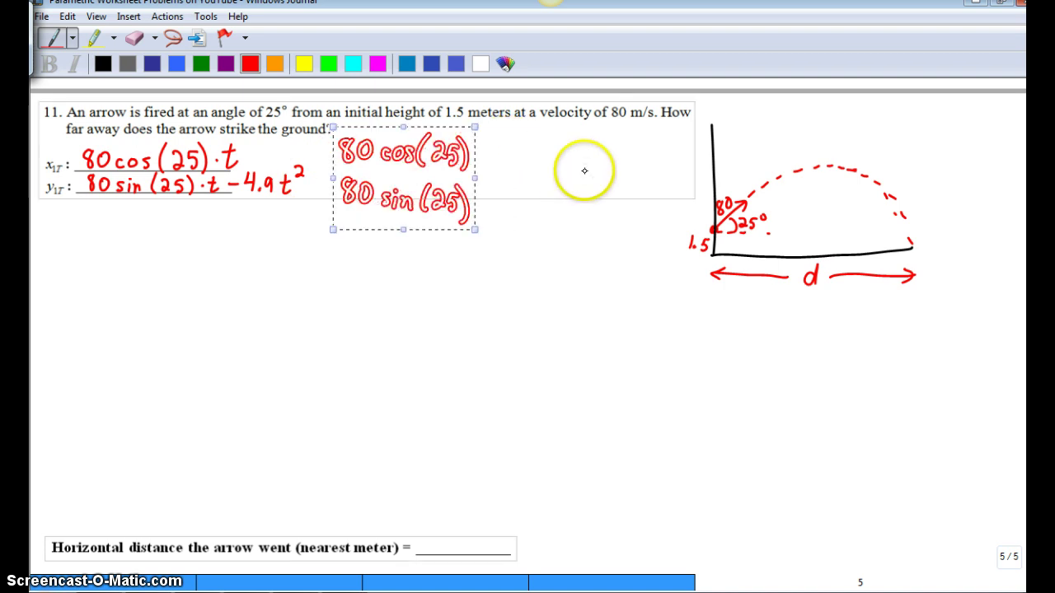
Move the component notes right and append + 1.5 to the y equation.
drag(389, 187, 562, 182)
click(507, 246)
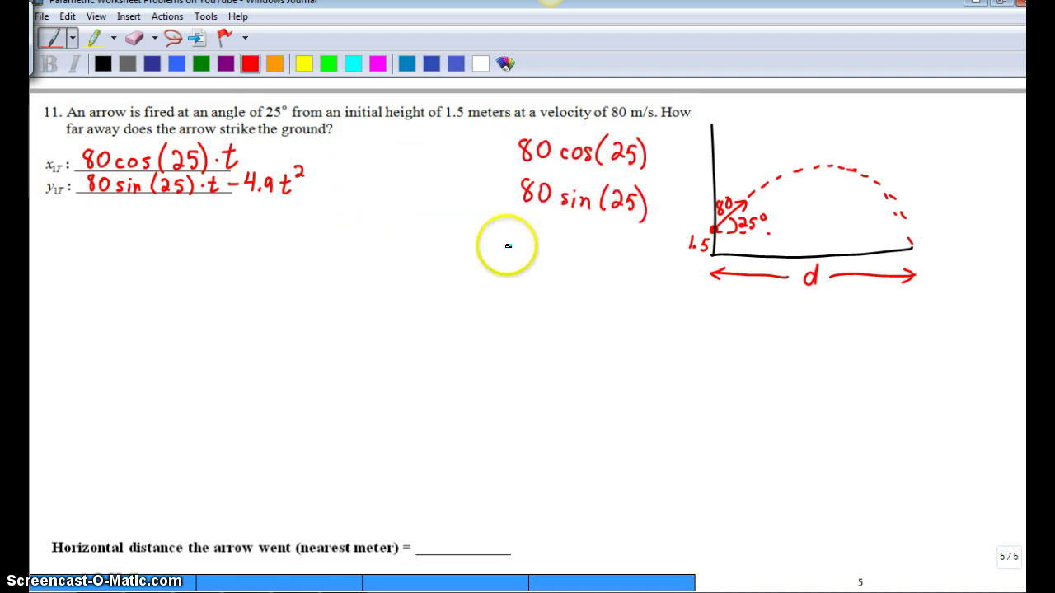
mouse_move(318, 176)
mouse_down()
mouse_move(318, 191)
mouse_move(340, 173)
mouse_move(339, 191)
mouse_move(370, 173)
mouse_move(352, 195)
mouse_up()
click(347, 192)
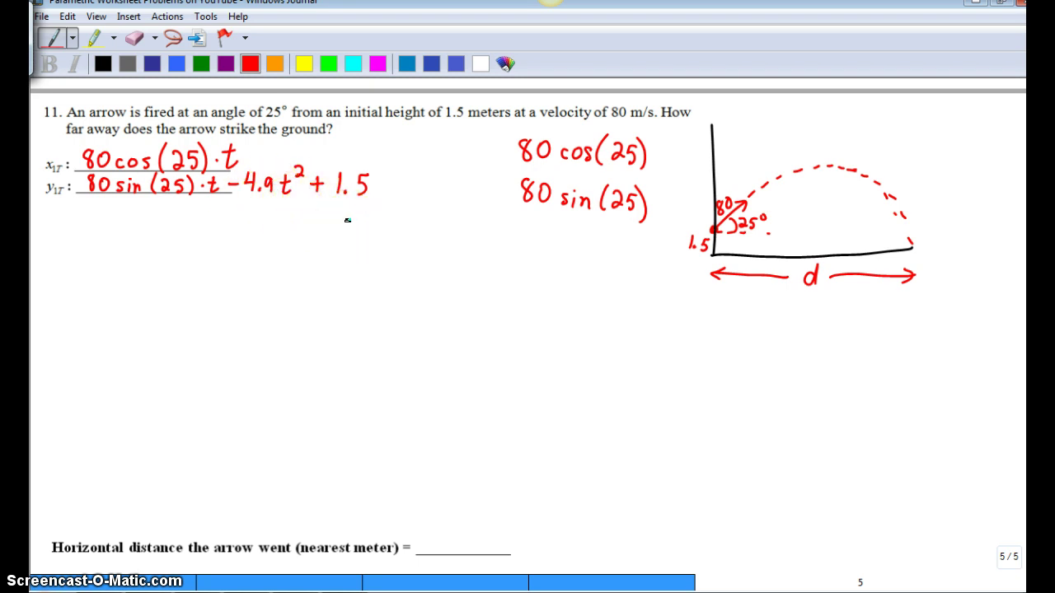
key(alt+Tab)
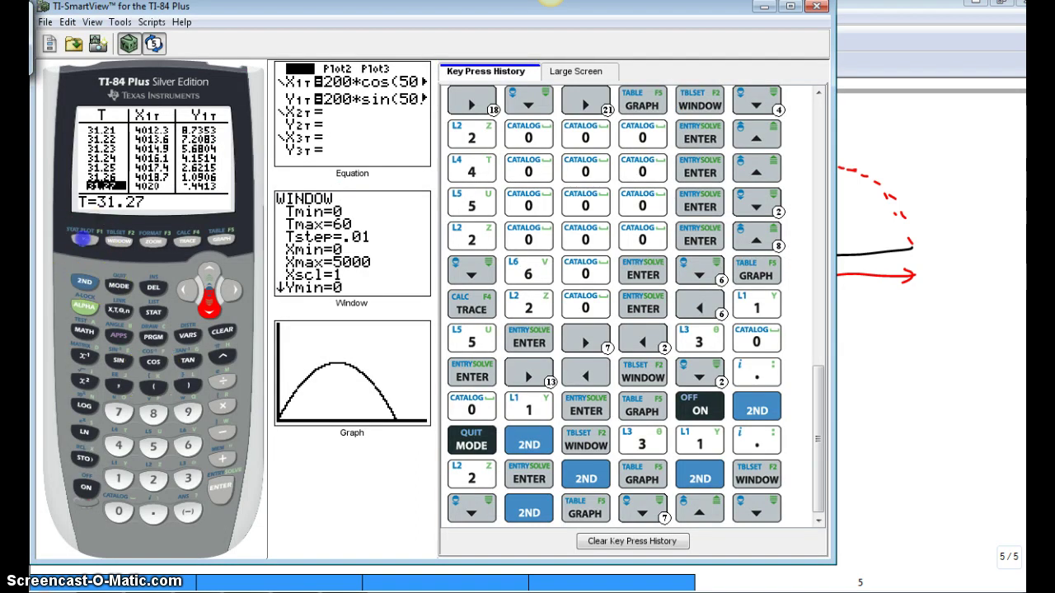
Clear the old X1T and Y1T equations in the parametric Y= editor.
click(85, 239)
click(221, 331)
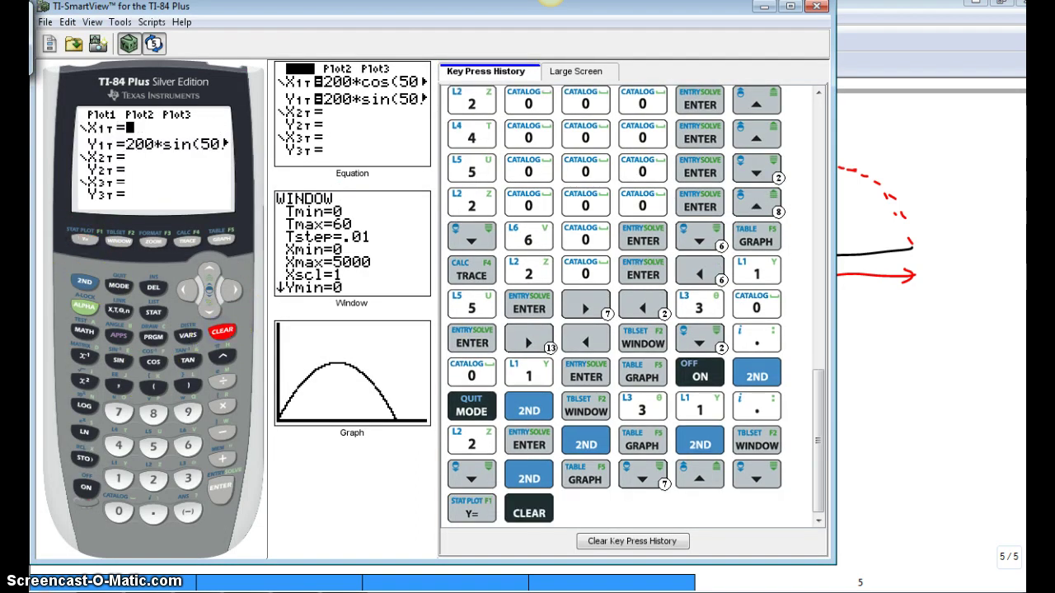
click(209, 311)
click(221, 331)
click(209, 272)
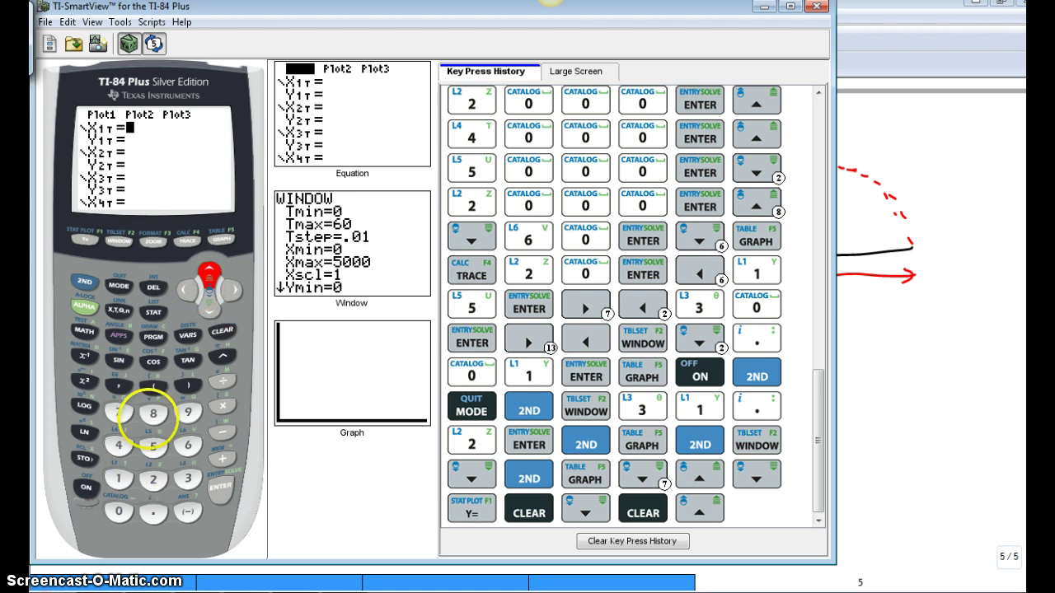
Enter X1T = 80cos(25)T.
click(153, 412)
click(119, 511)
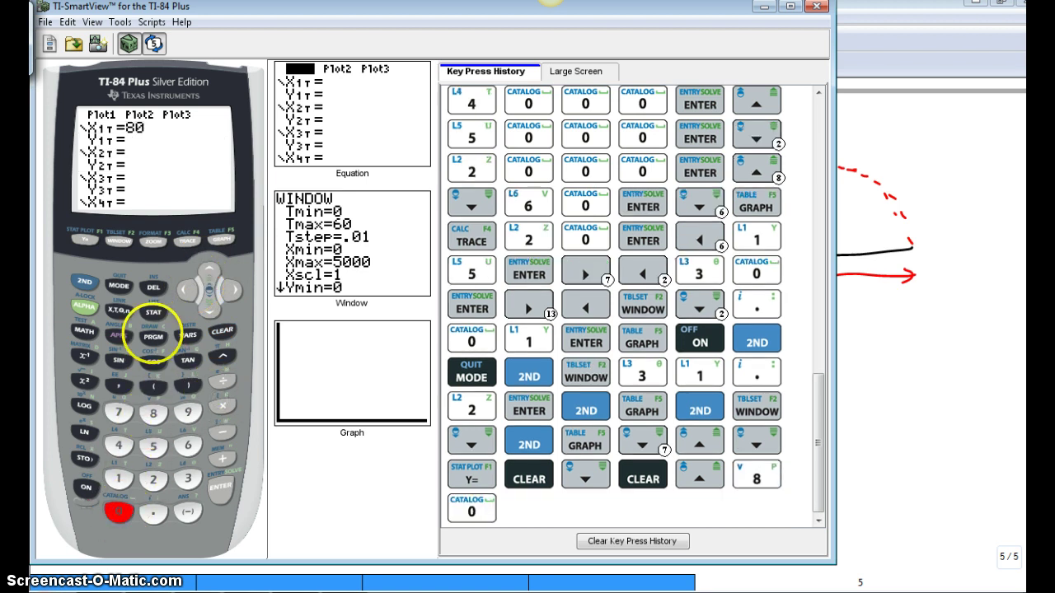
click(153, 362)
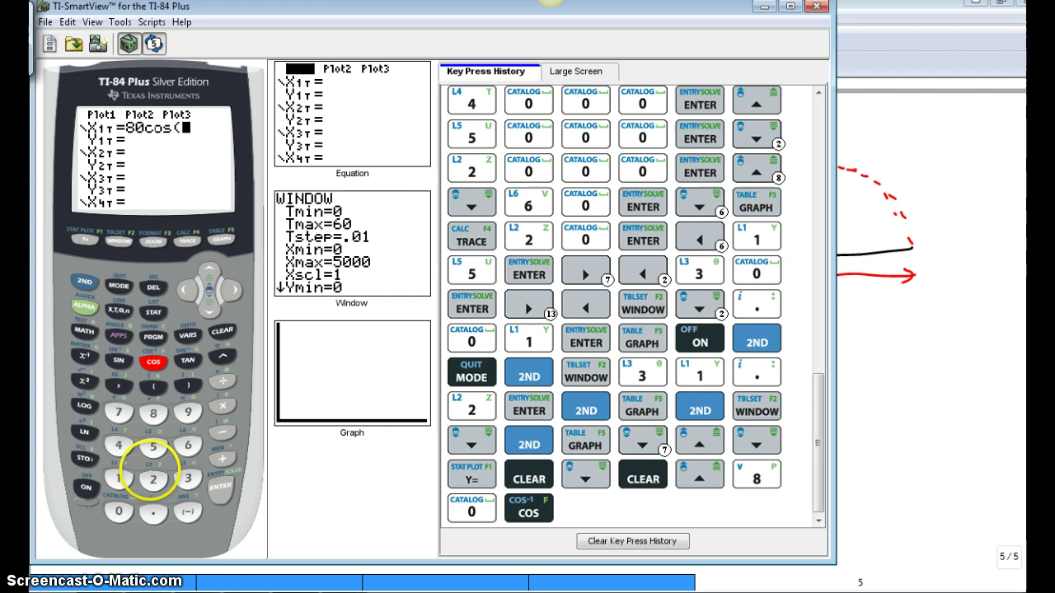
click(153, 478)
click(154, 446)
click(188, 384)
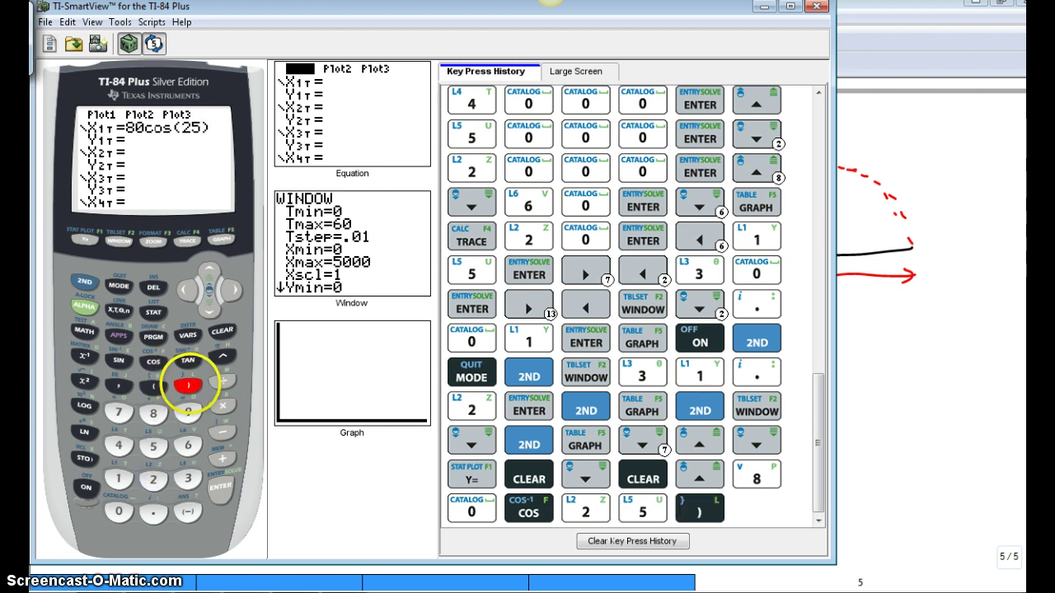
click(222, 405)
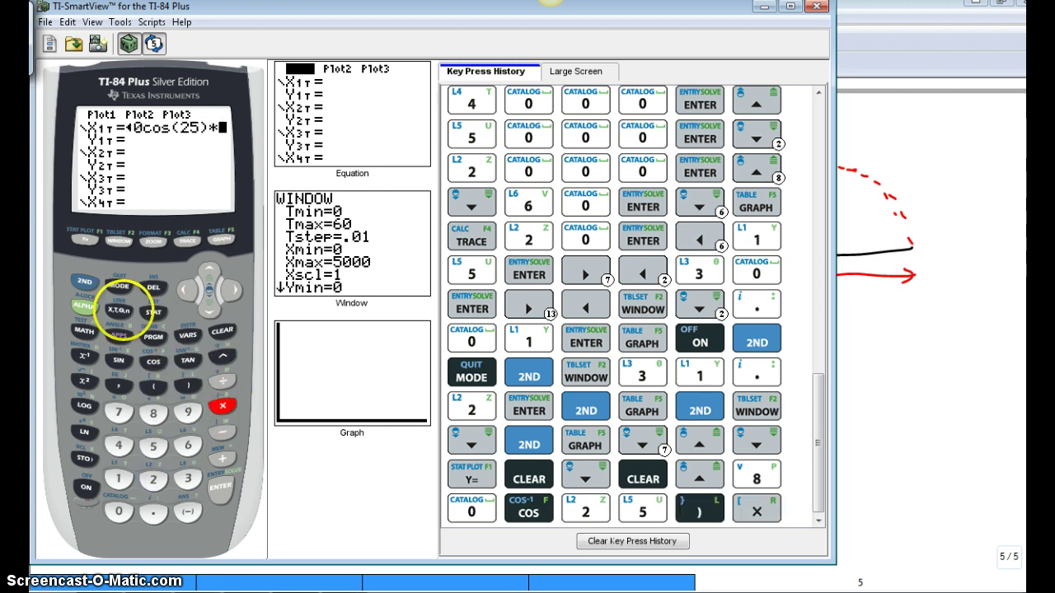
click(119, 310)
click(220, 487)
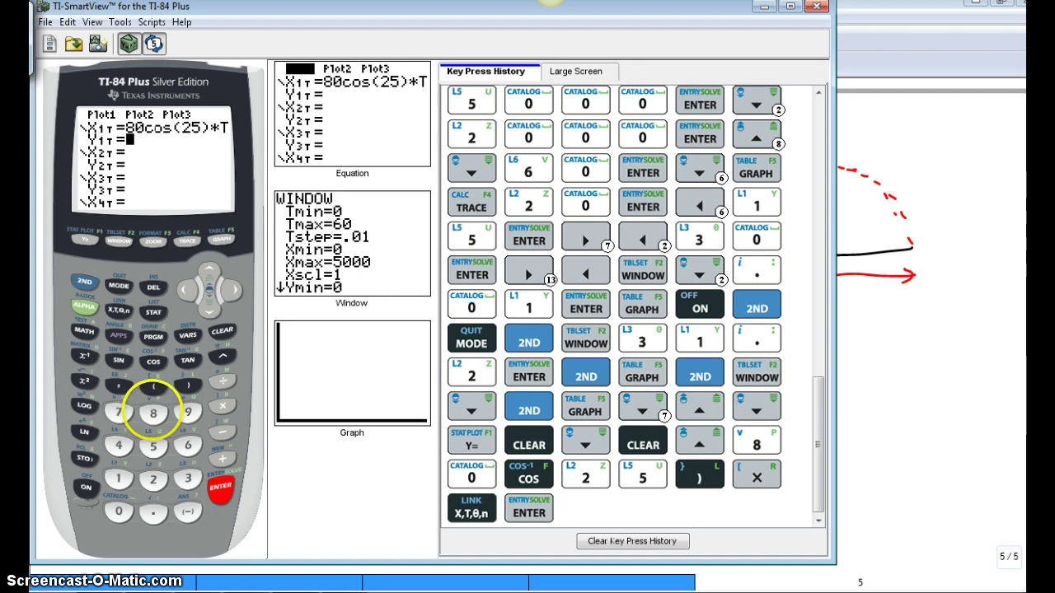
Begin Y1T with 80sin(25)T.
click(153, 412)
click(119, 510)
click(222, 405)
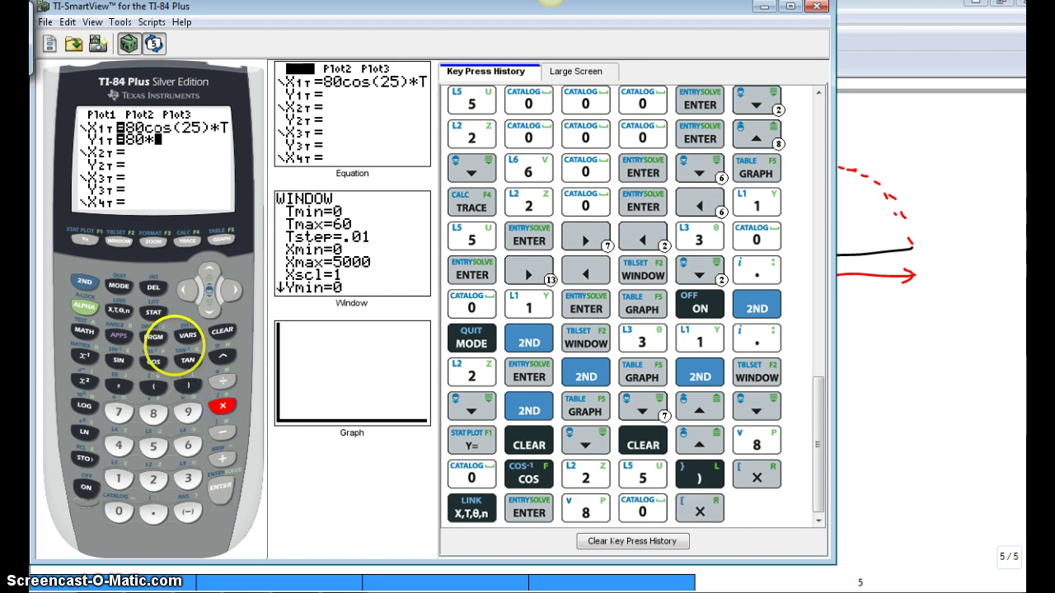
click(119, 359)
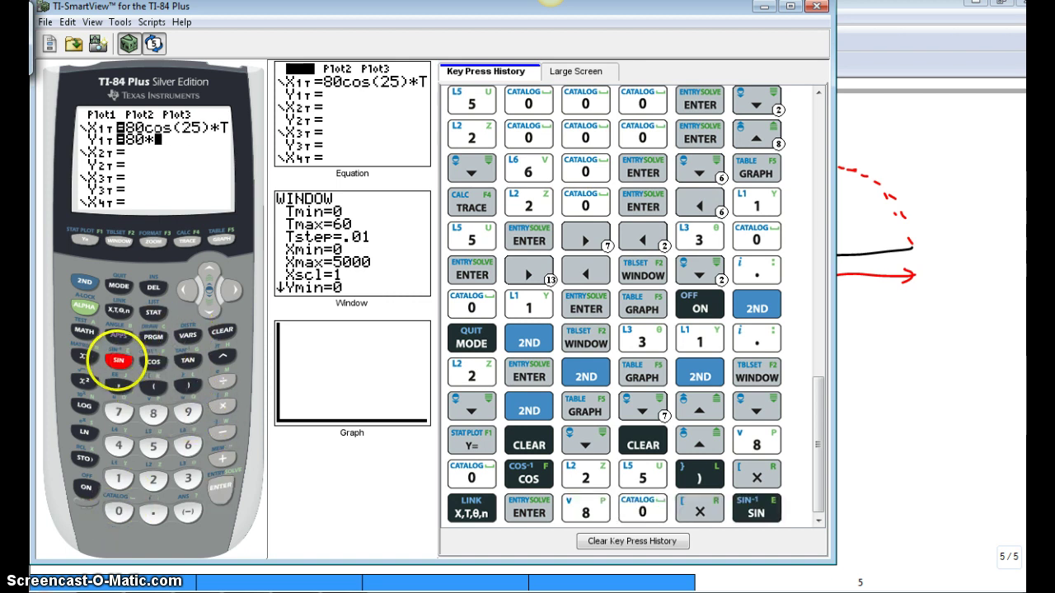
click(152, 478)
click(153, 446)
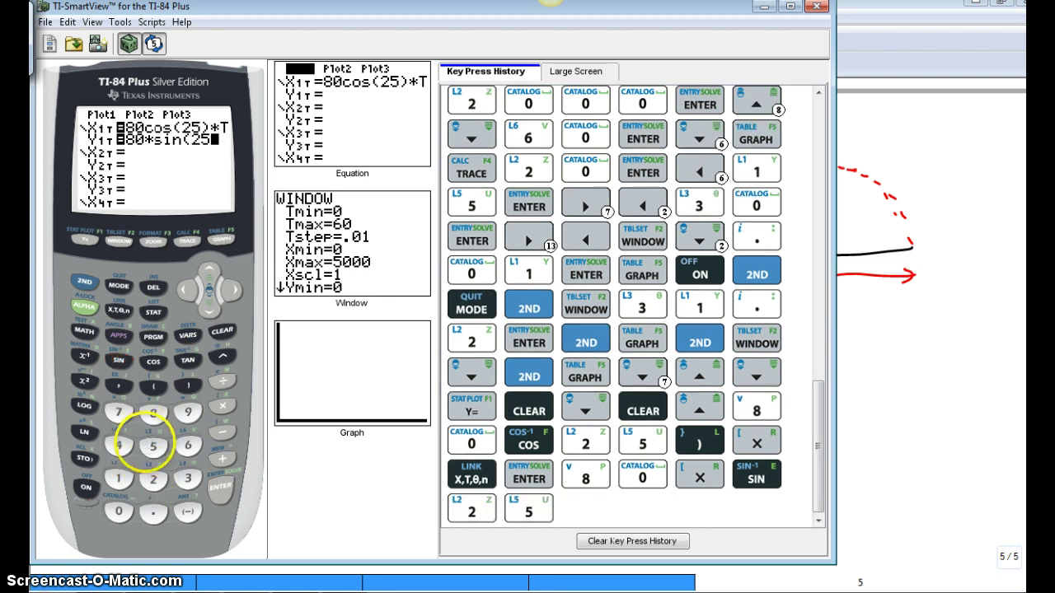
click(188, 386)
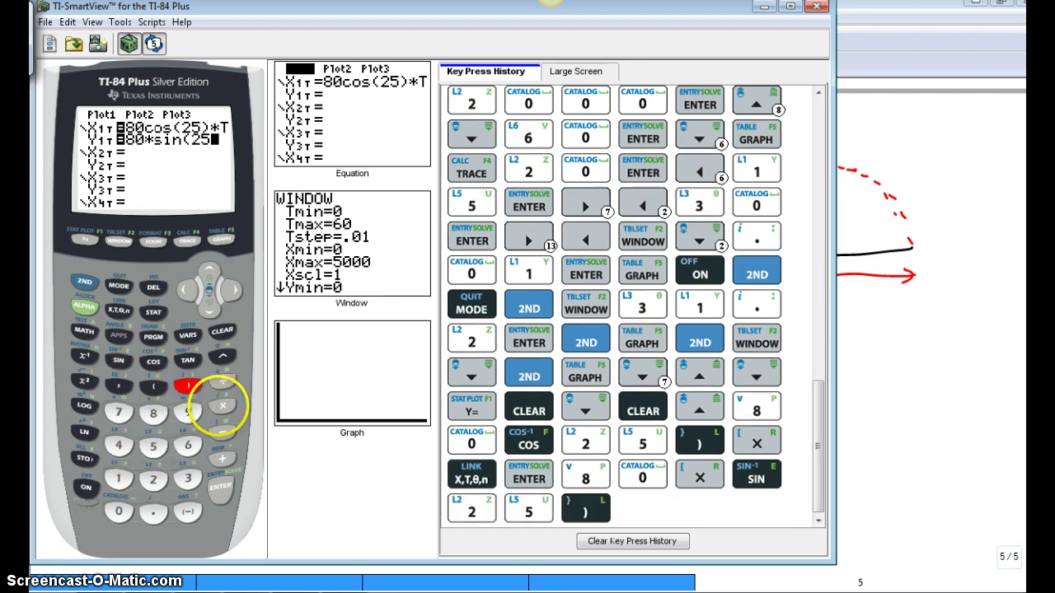
click(221, 405)
click(118, 310)
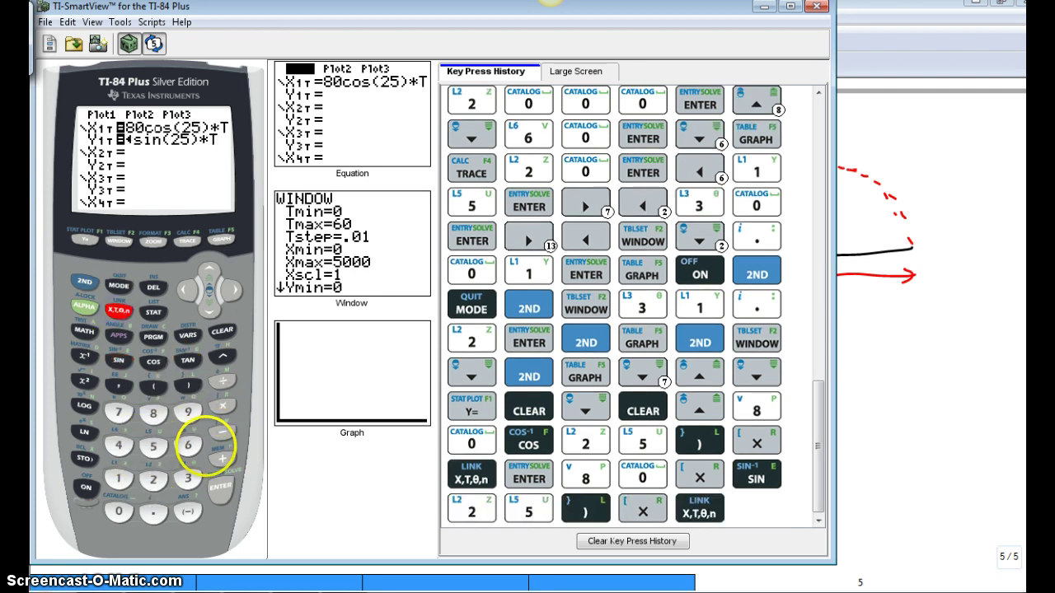
Complete Y1T with the − 4.9T² + 1.5 terms.
click(221, 432)
click(118, 443)
click(152, 512)
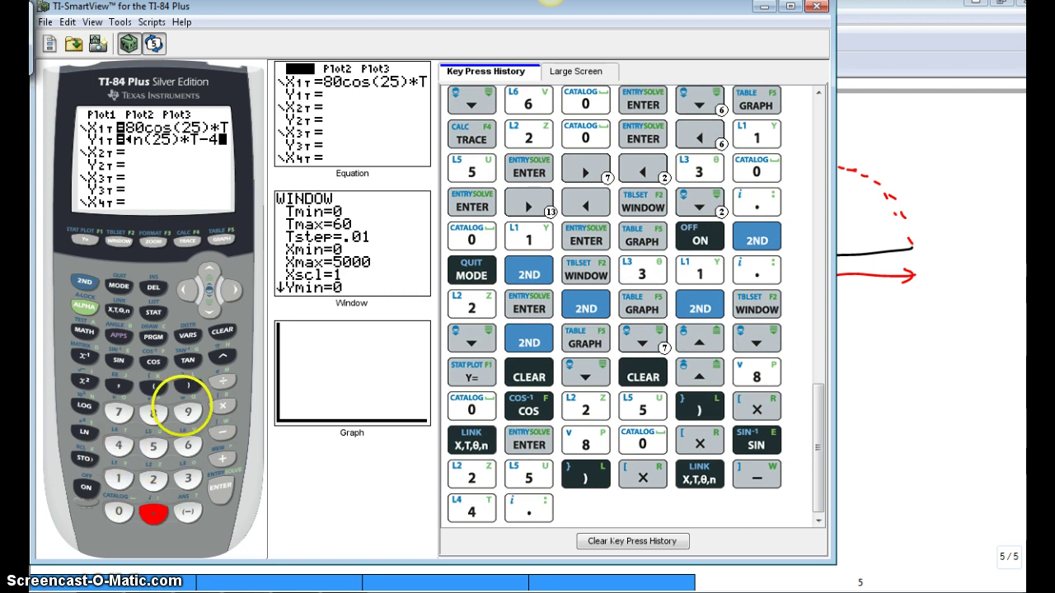
click(187, 408)
click(118, 310)
click(84, 381)
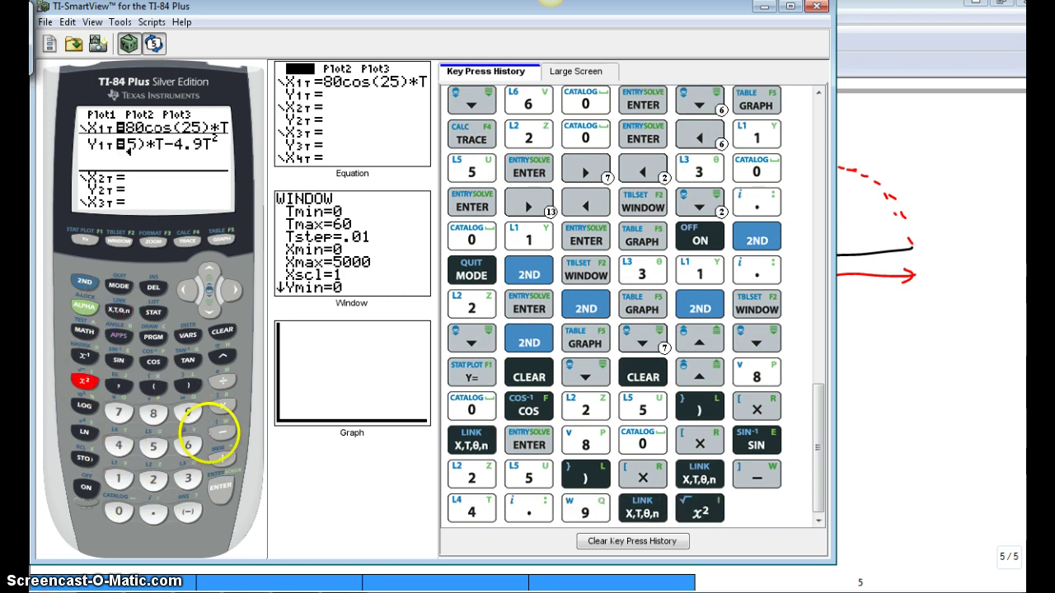
click(221, 458)
click(118, 478)
click(152, 512)
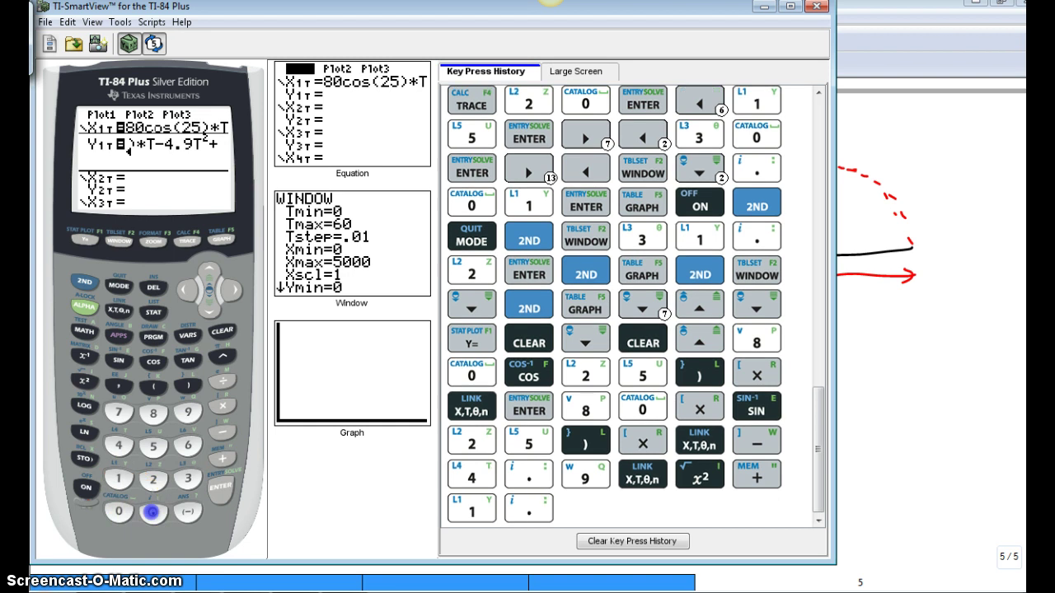
click(152, 446)
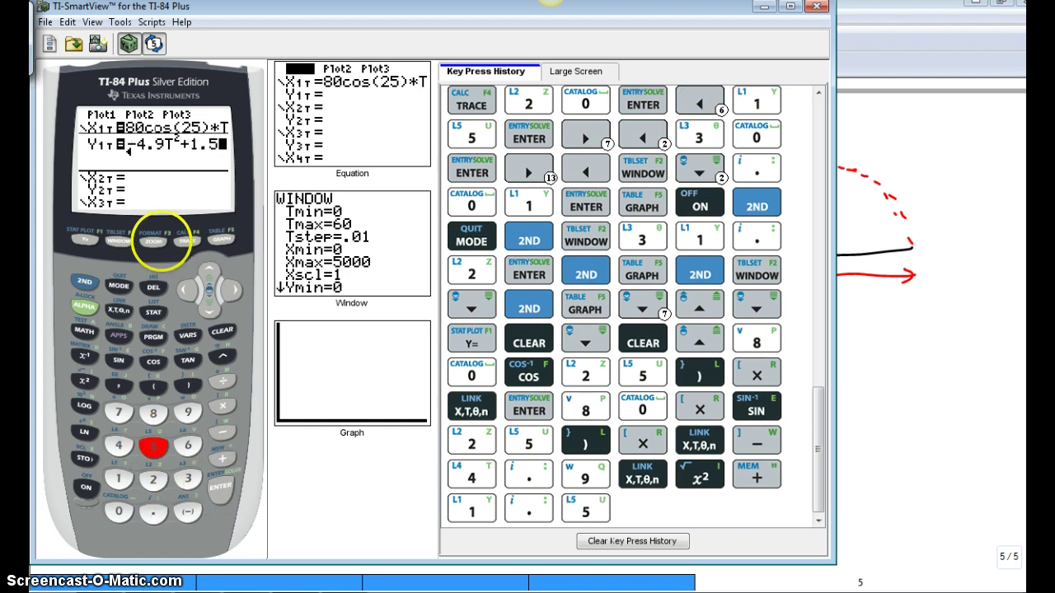
click(119, 241)
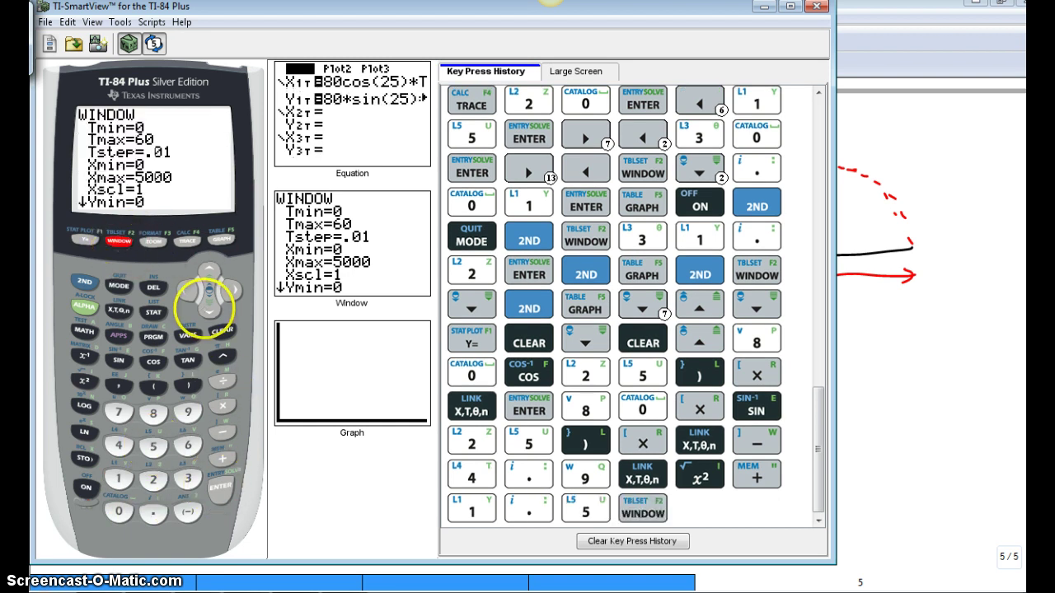
Set Tmax to 10 and Tstep to .1 in the window settings.
click(209, 306)
click(117, 478)
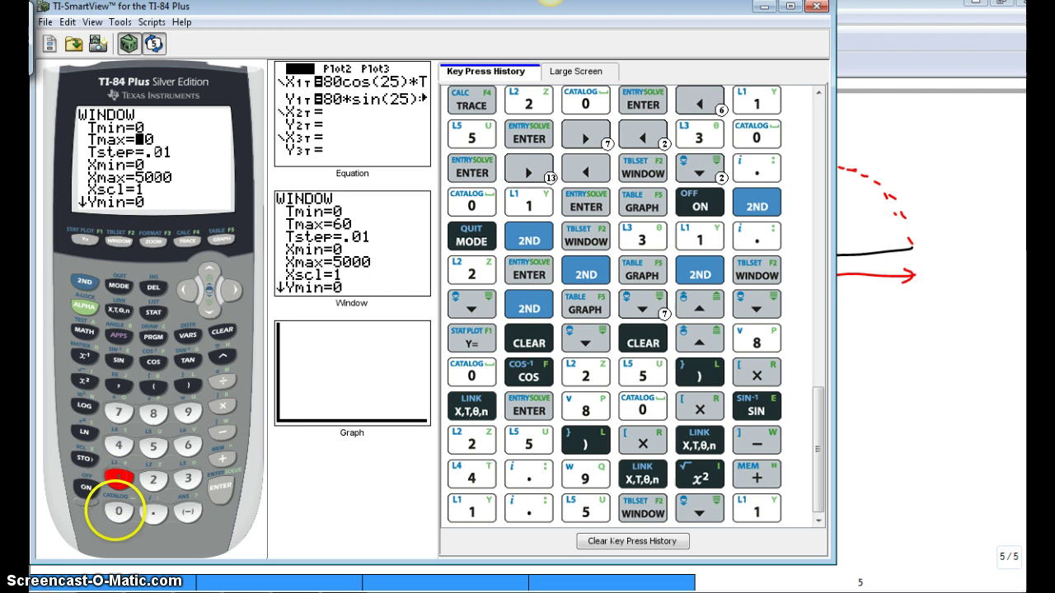
click(118, 511)
click(219, 487)
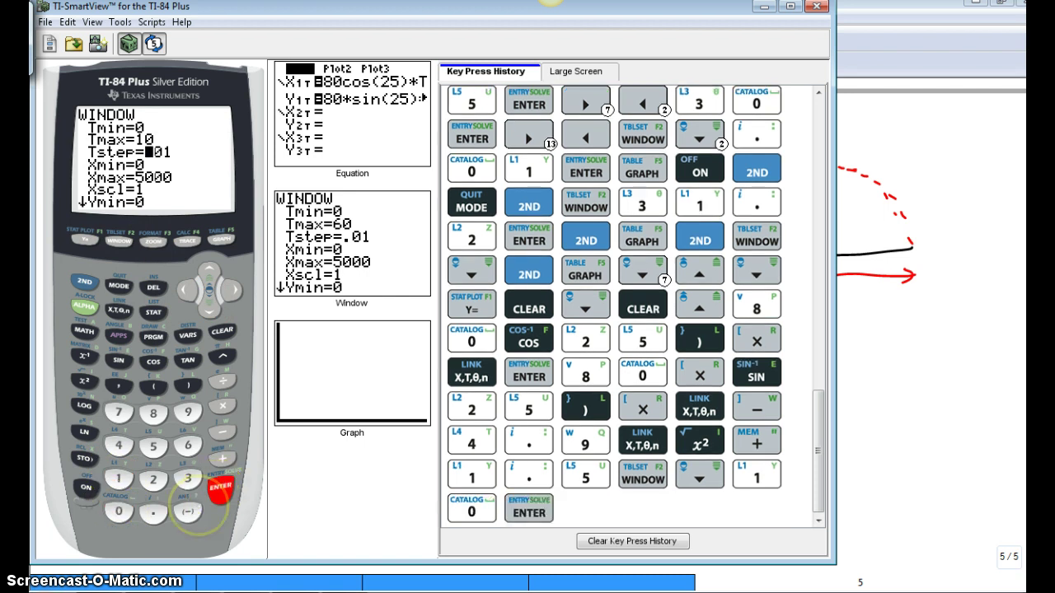
click(153, 511)
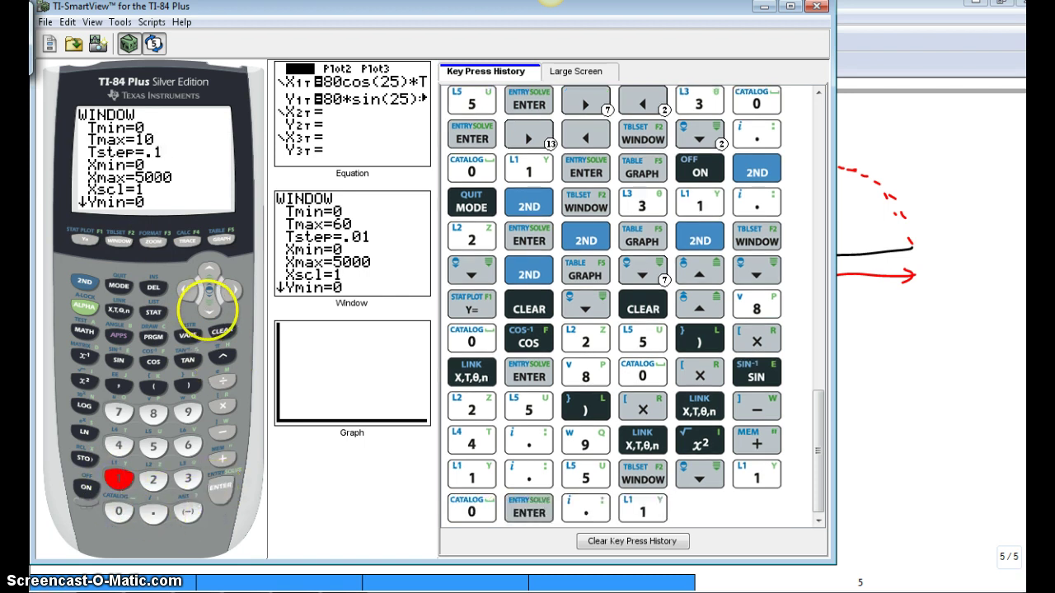
Set Xmax to 500.
click(209, 305)
click(209, 304)
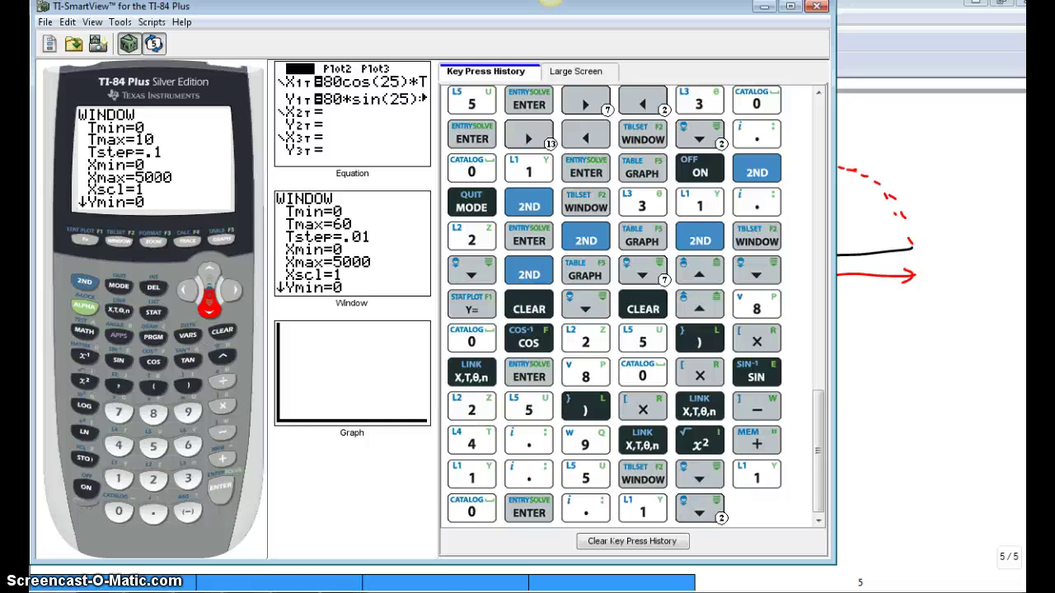
click(152, 446)
click(119, 512)
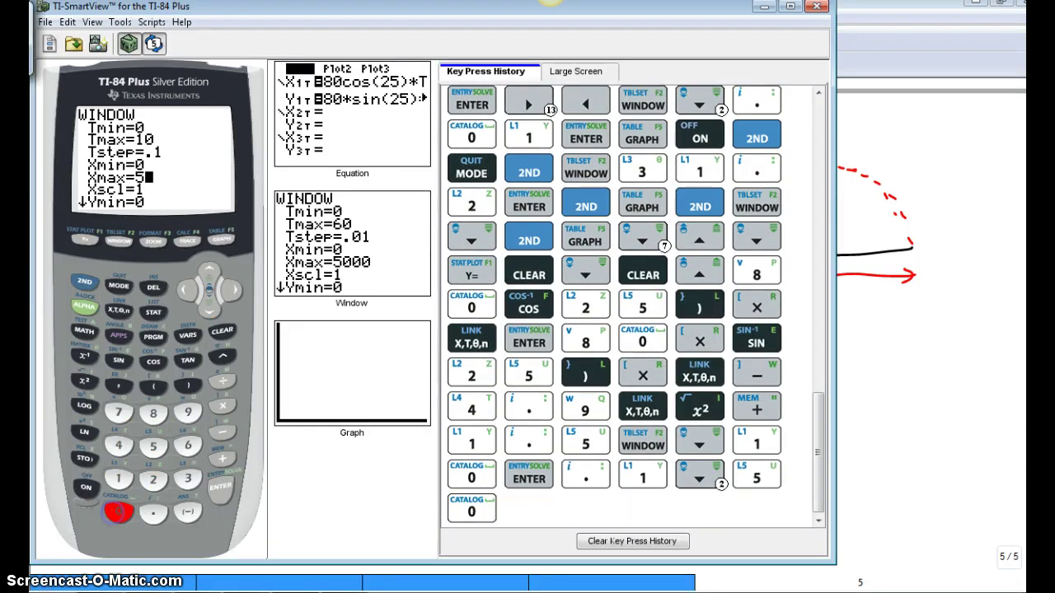
click(119, 512)
click(219, 488)
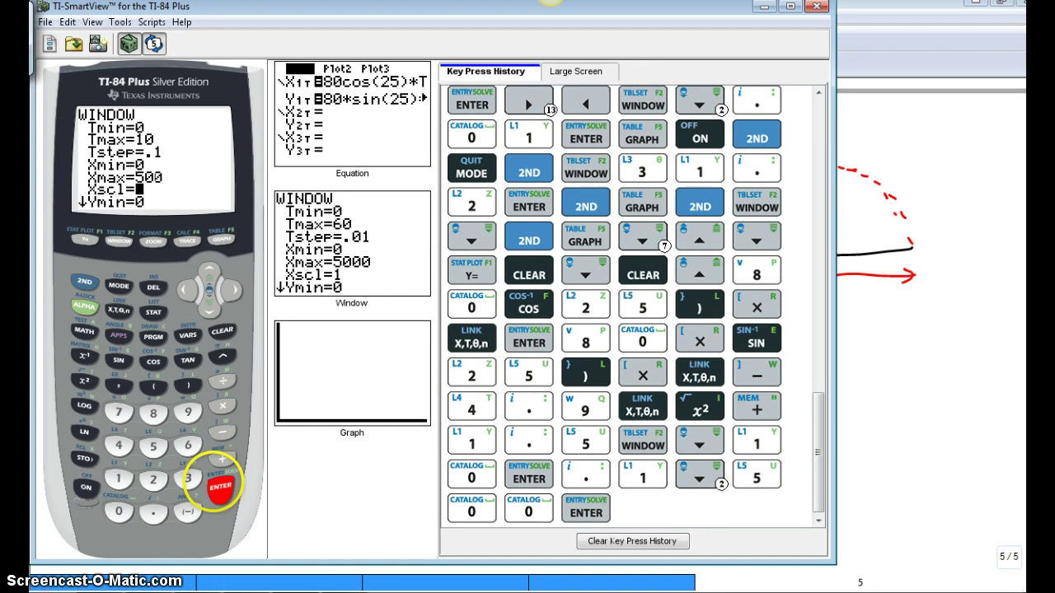
click(219, 488)
click(219, 487)
click(219, 487)
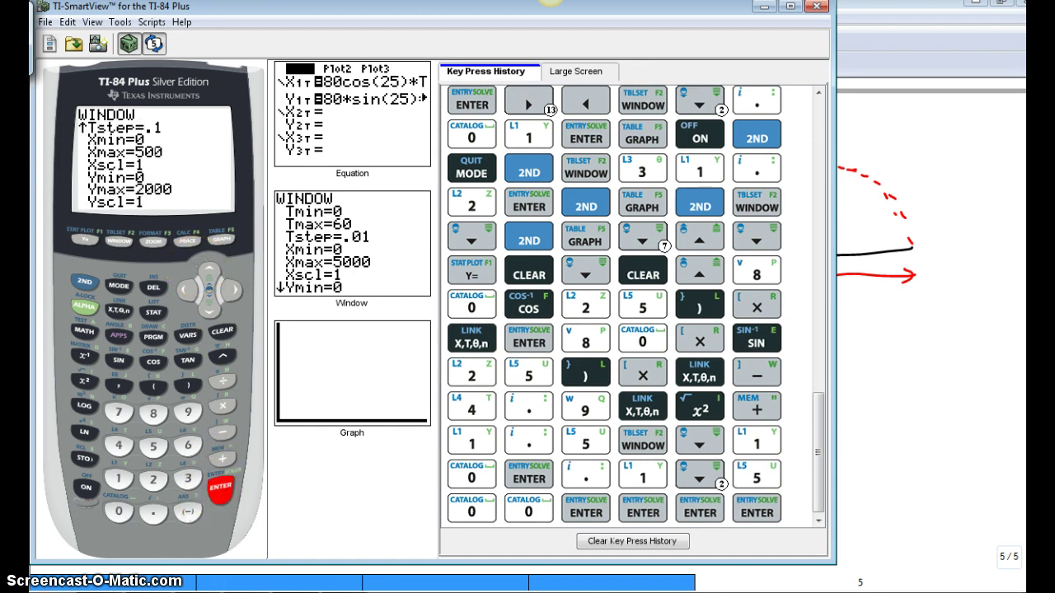
Set Ymax to 200 and Yscl to 1.
click(210, 272)
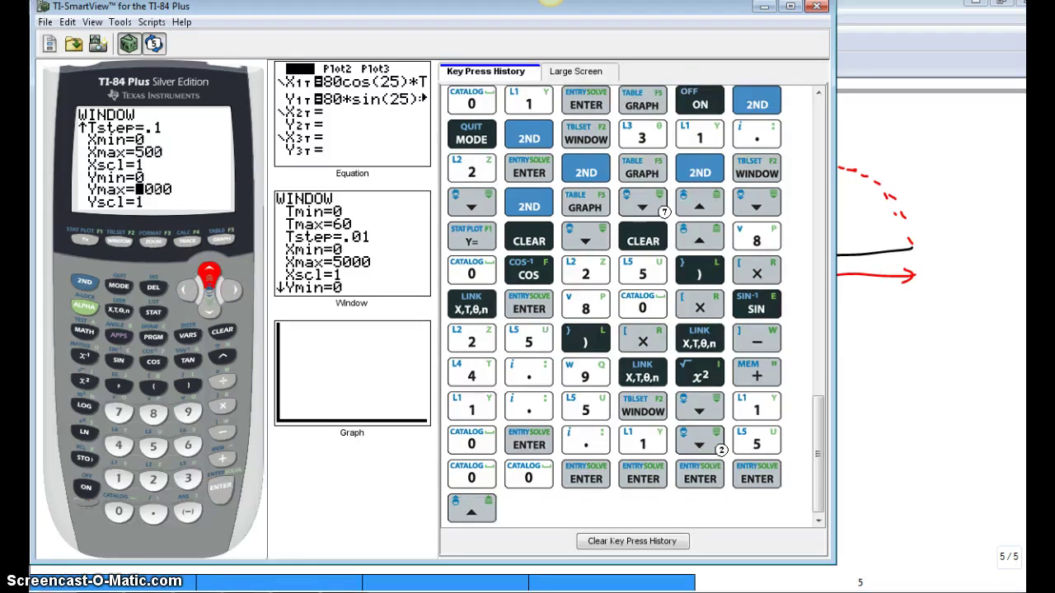
click(152, 479)
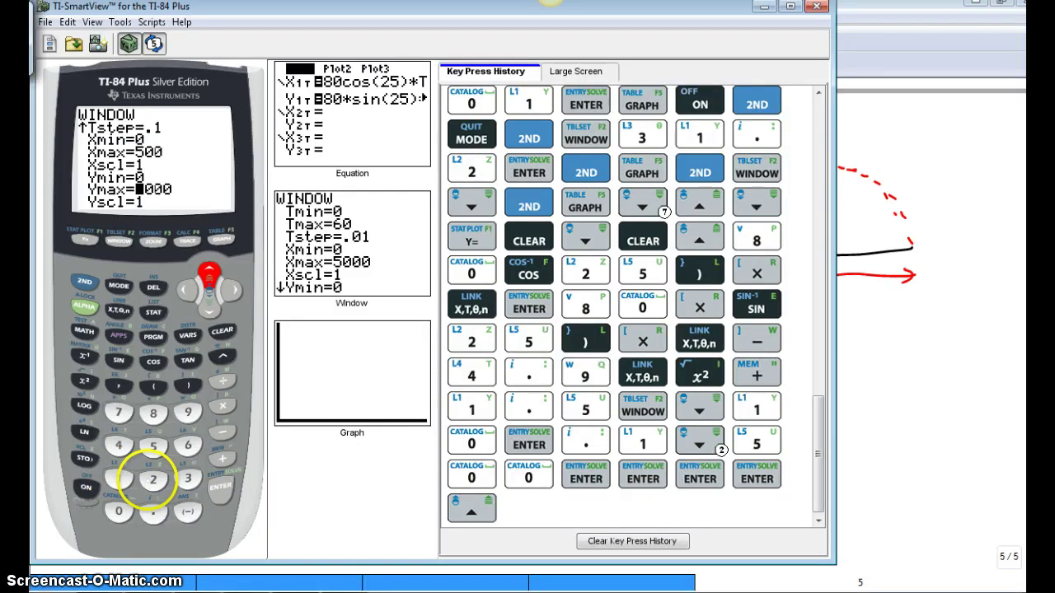
click(117, 511)
click(118, 511)
click(220, 487)
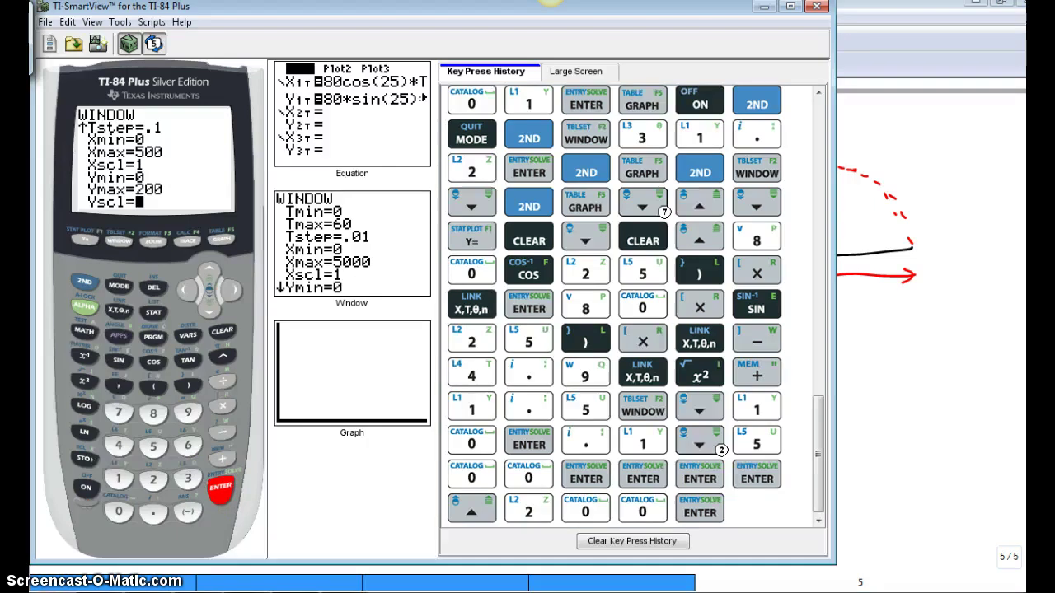
text(1)
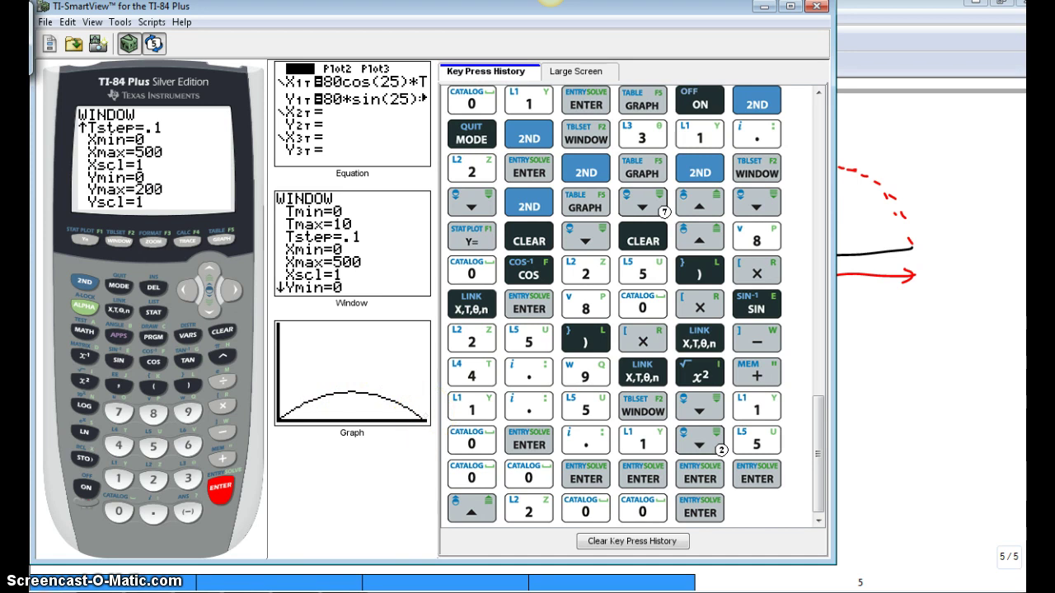
Lower Ymax to 100.
click(209, 269)
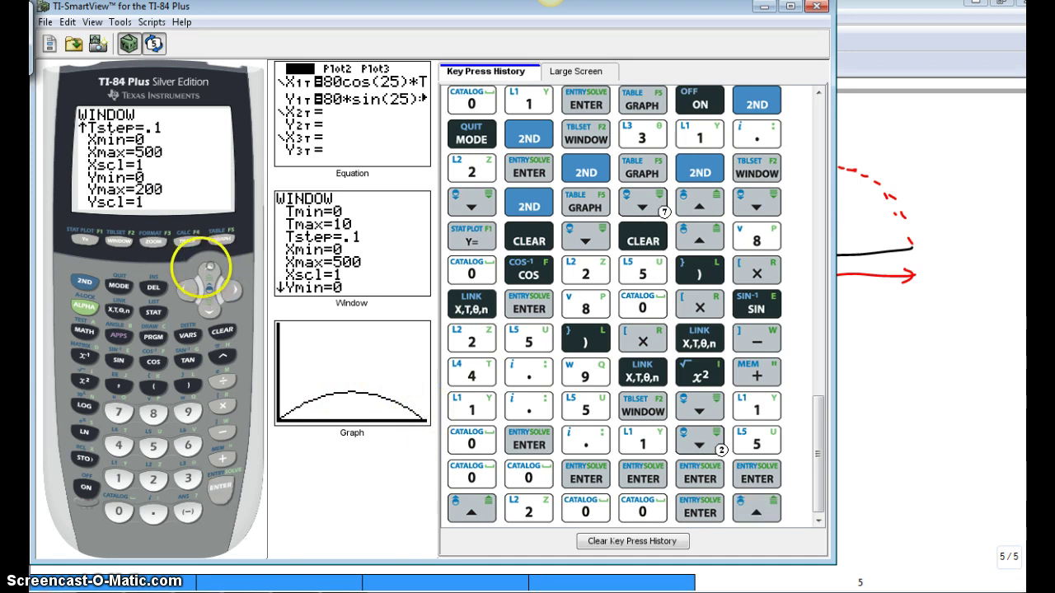
click(118, 478)
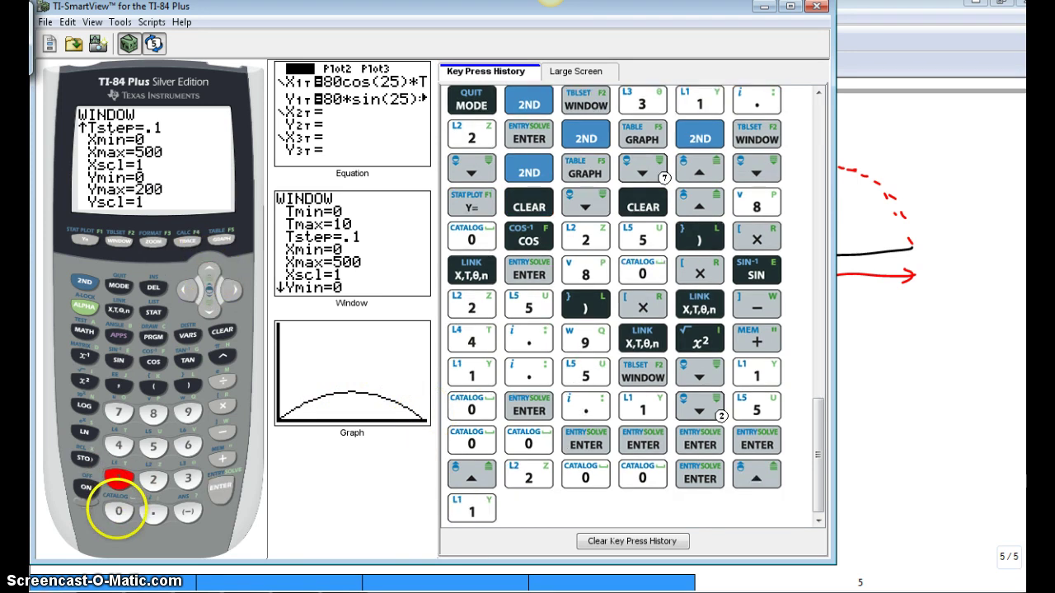
click(119, 510)
click(119, 511)
click(220, 486)
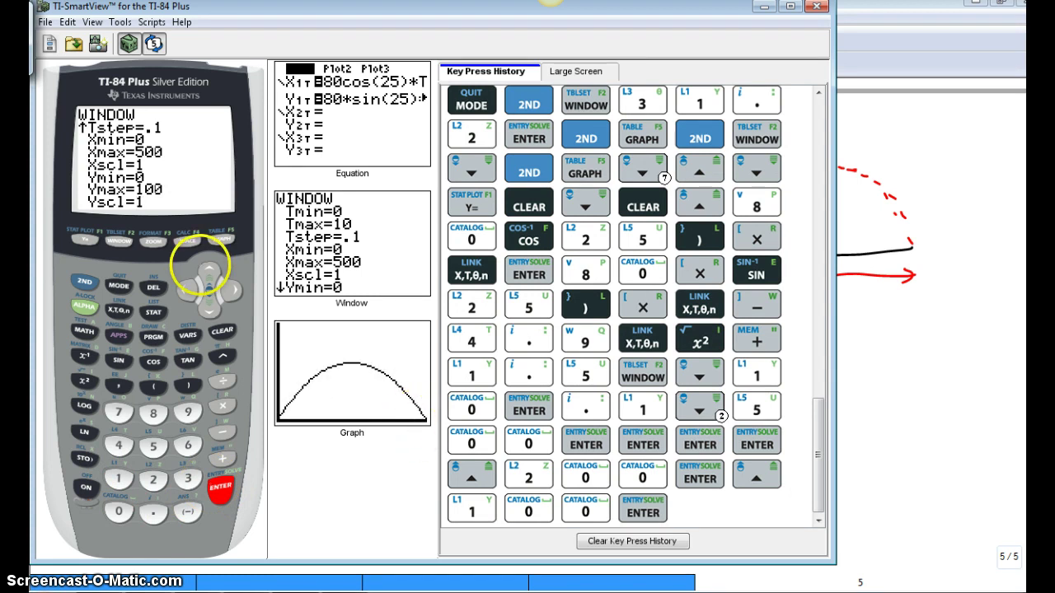
Raise Xmax to 550.
click(209, 268)
click(210, 268)
click(208, 271)
click(209, 271)
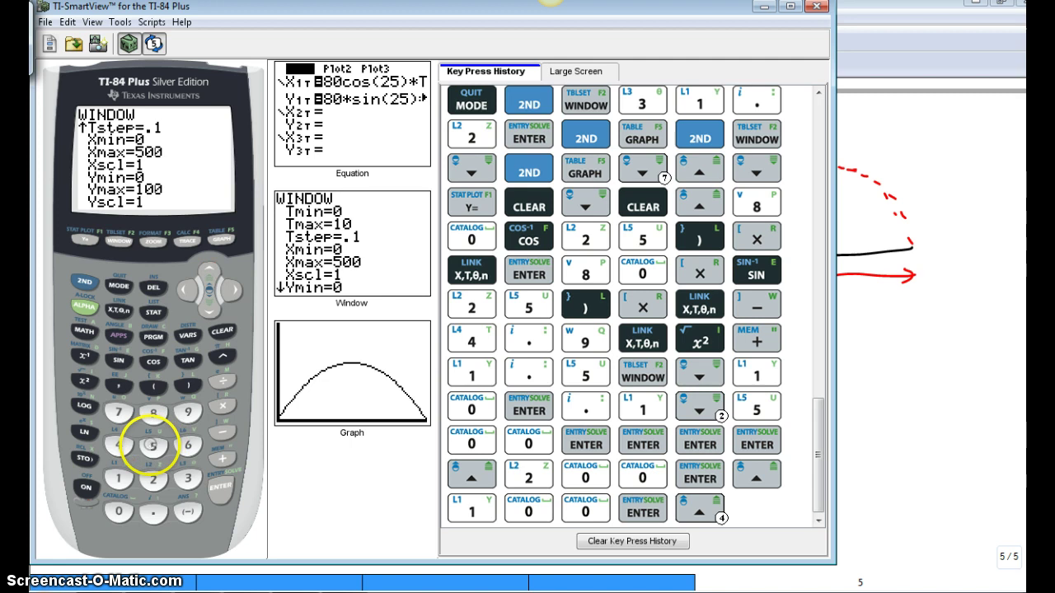
click(153, 445)
click(153, 445)
click(118, 511)
click(220, 486)
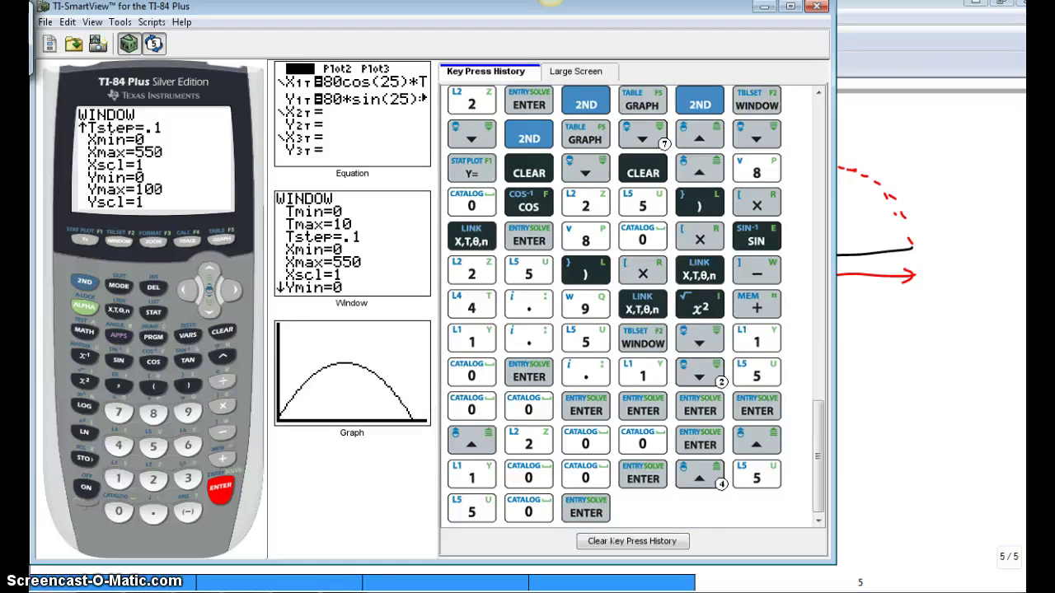
Check the worksheet in Windows Journal, then start tracing the graphed arc.
click(165, 584)
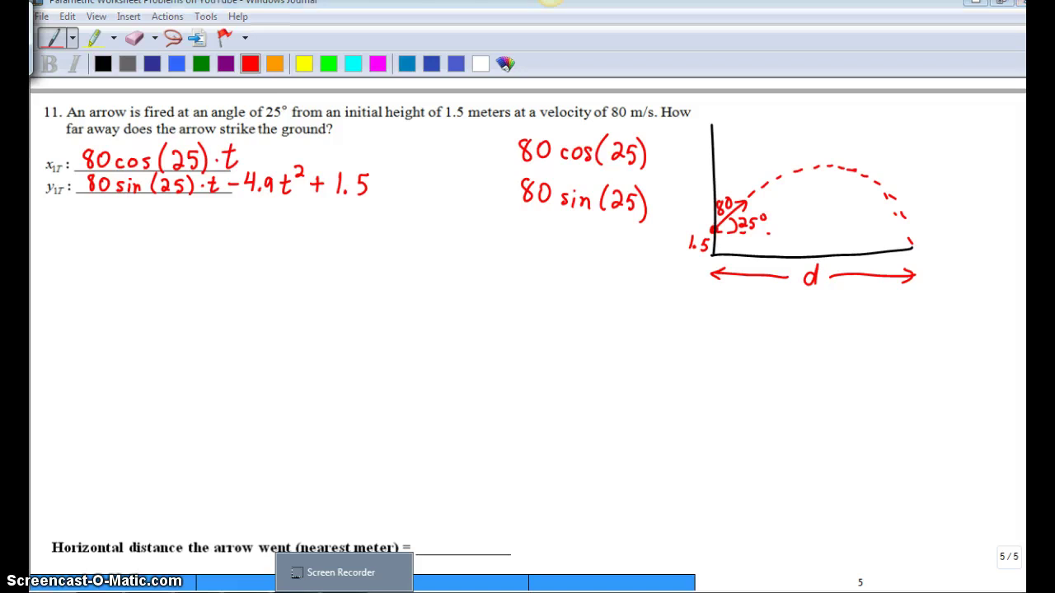
click(444, 584)
click(188, 240)
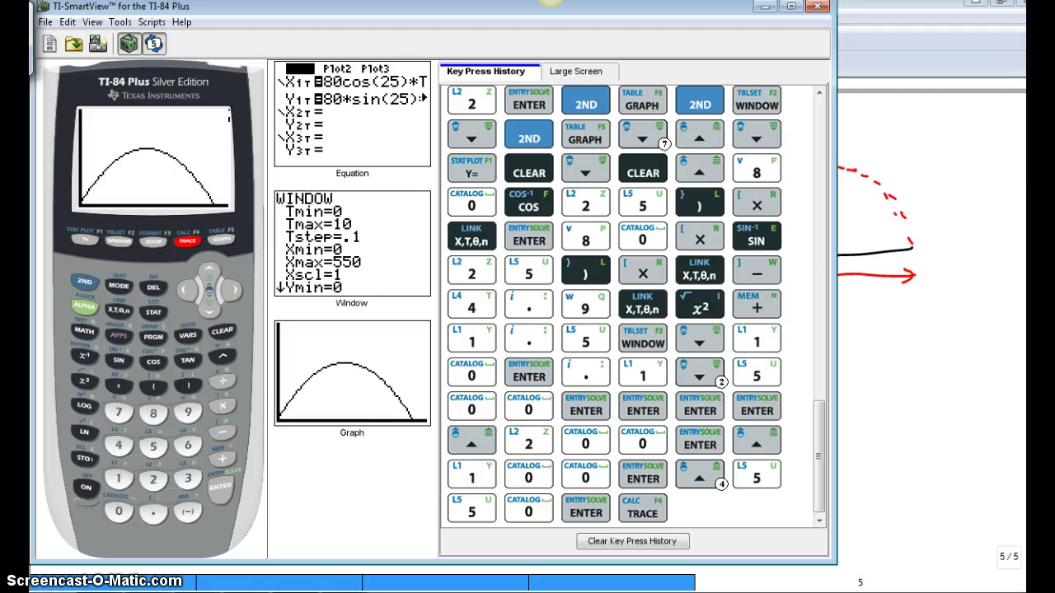
Trace the path at T=3, 6 and 7, then back to T=6.9 (X≈500.28, Y≈1.50).
click(188, 478)
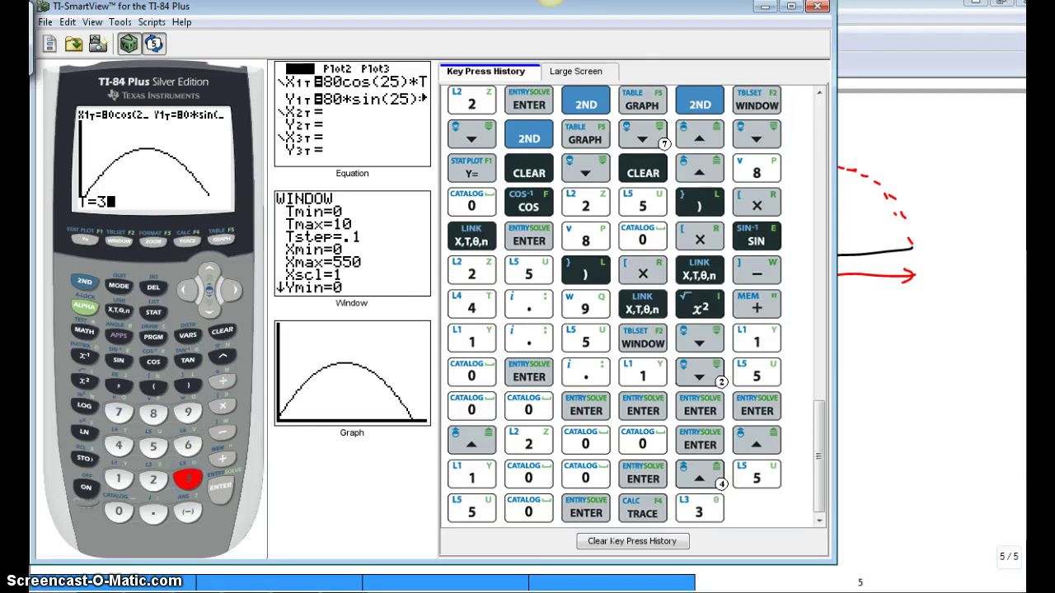
key(Return)
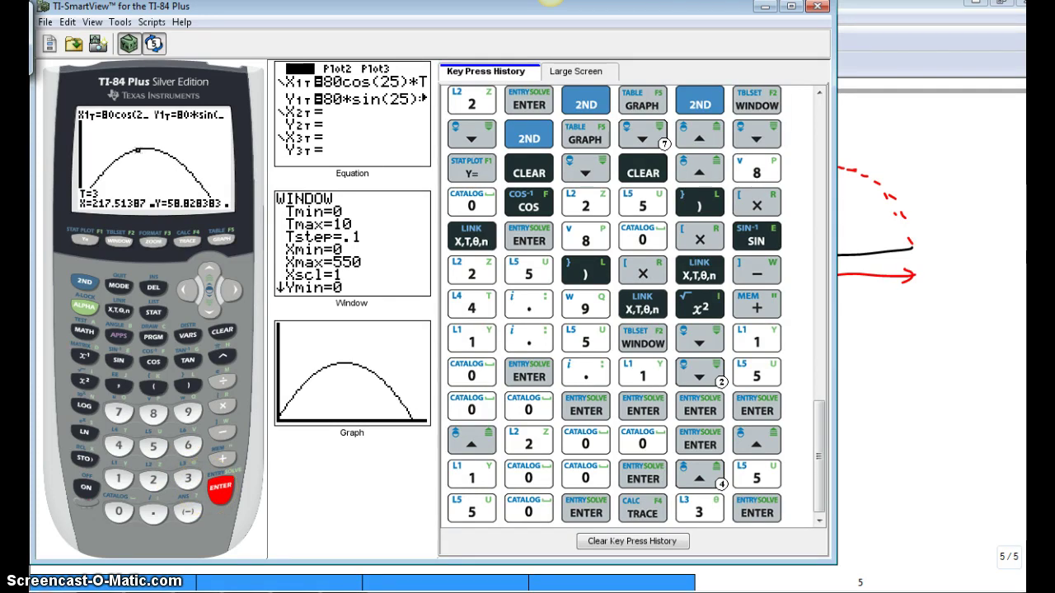
click(187, 444)
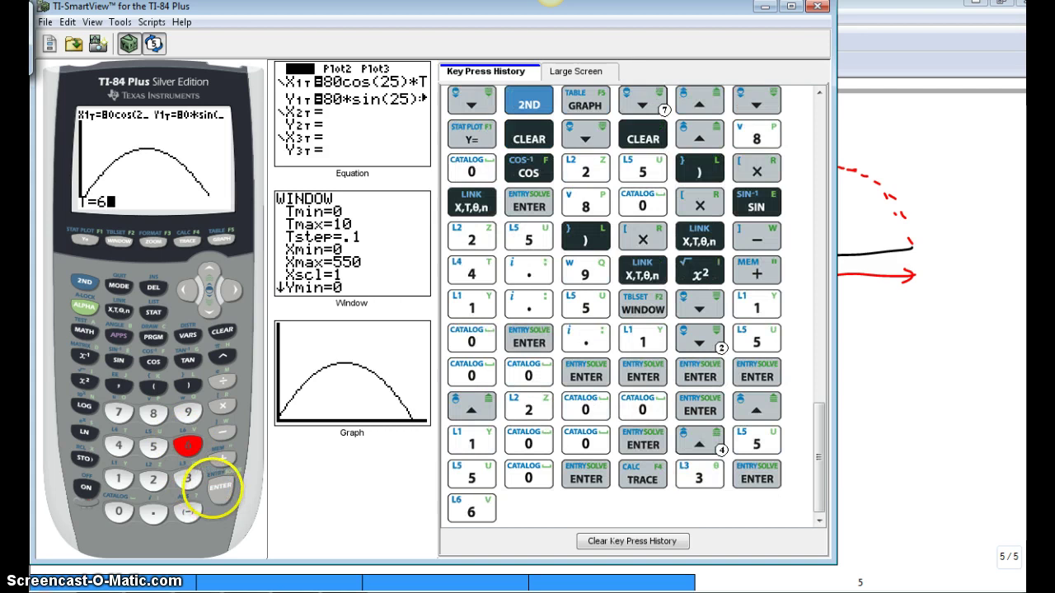
click(220, 486)
click(118, 412)
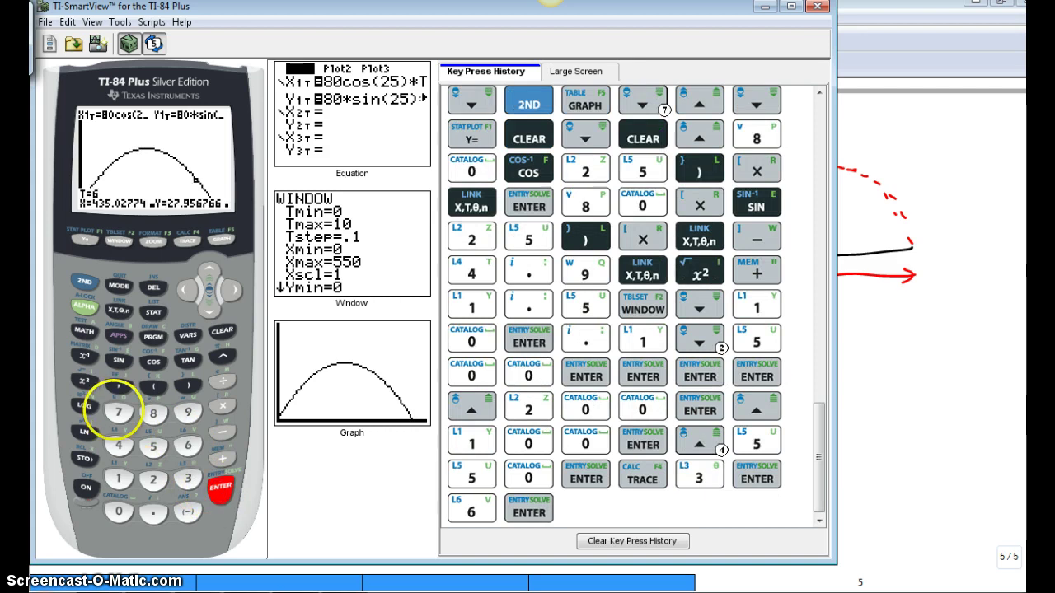
click(220, 486)
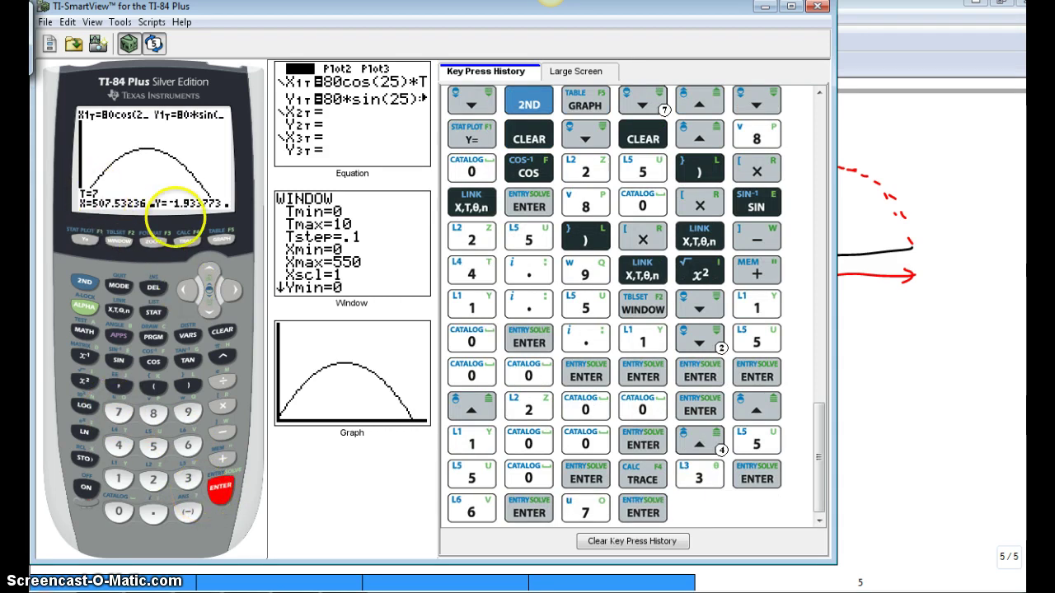
click(186, 288)
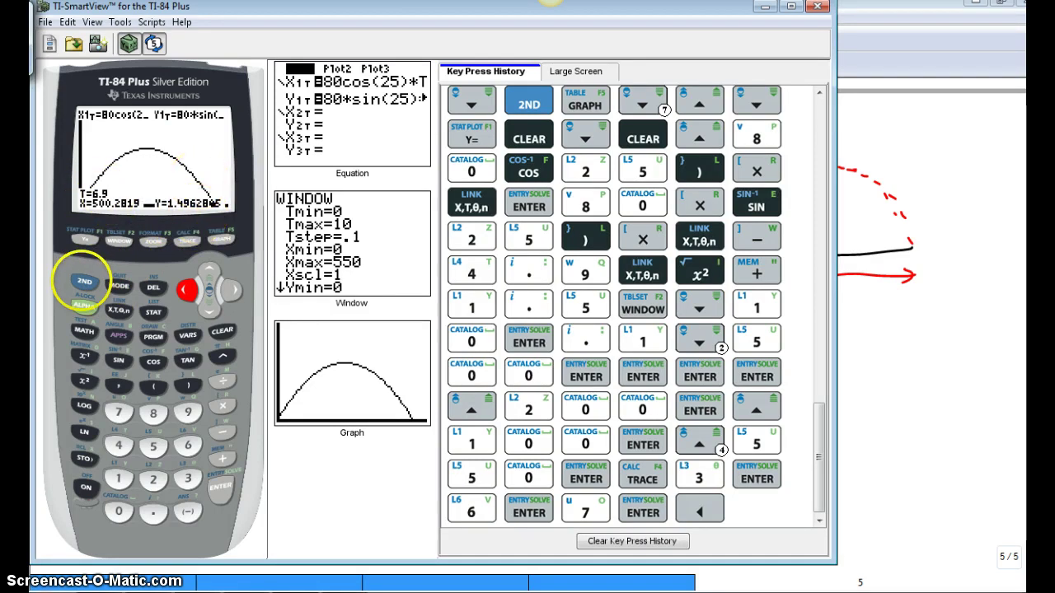
Set the table start to T=6.9 in the table setup.
click(83, 281)
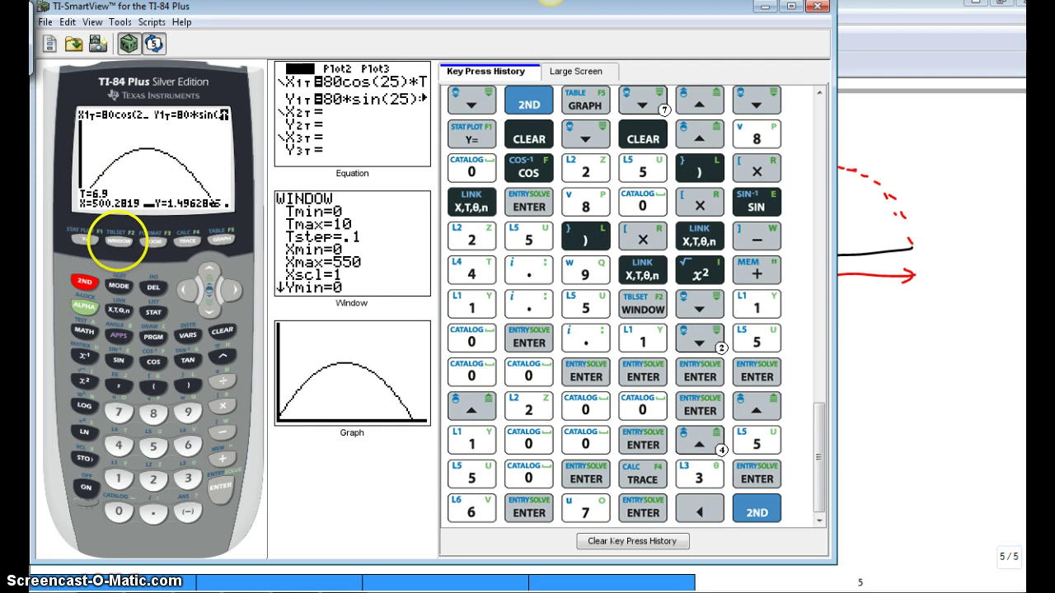
click(119, 240)
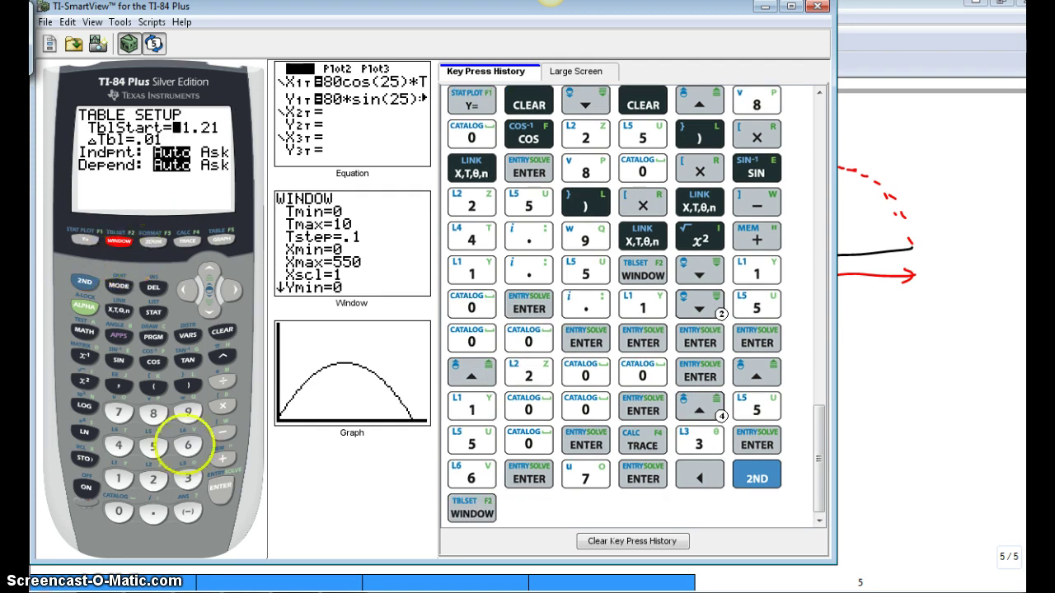
click(187, 445)
click(154, 512)
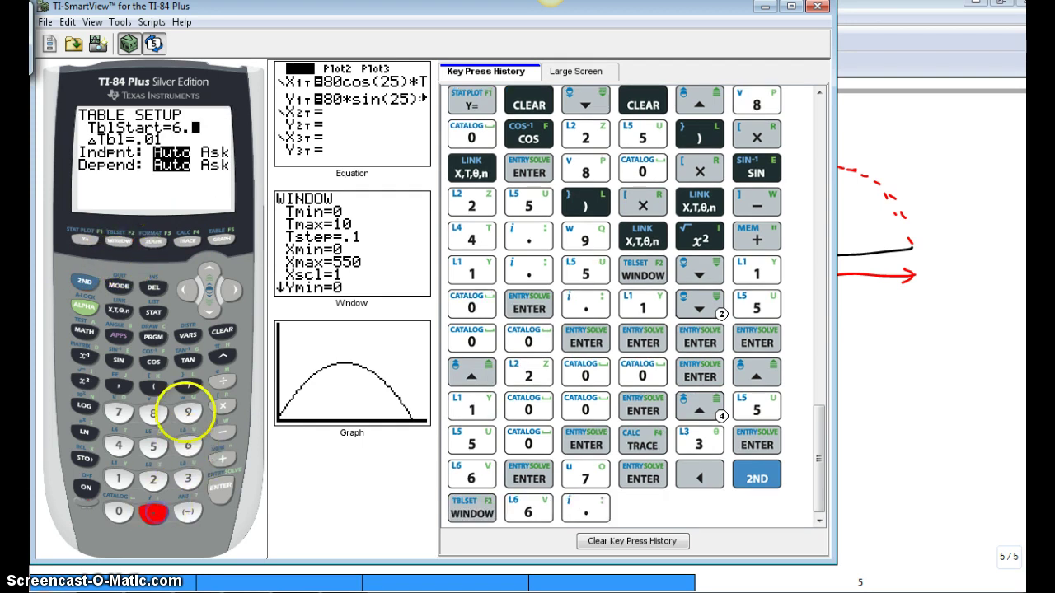
click(188, 412)
click(219, 486)
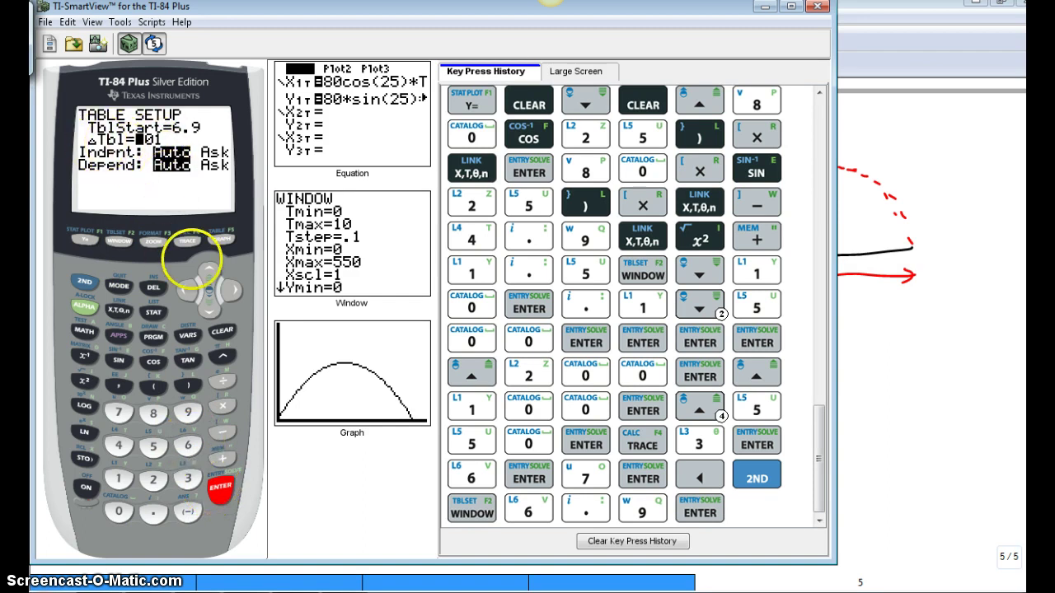
Scroll the table down to T=6.95, where Y turns negative, then back to T=6.94.
click(85, 281)
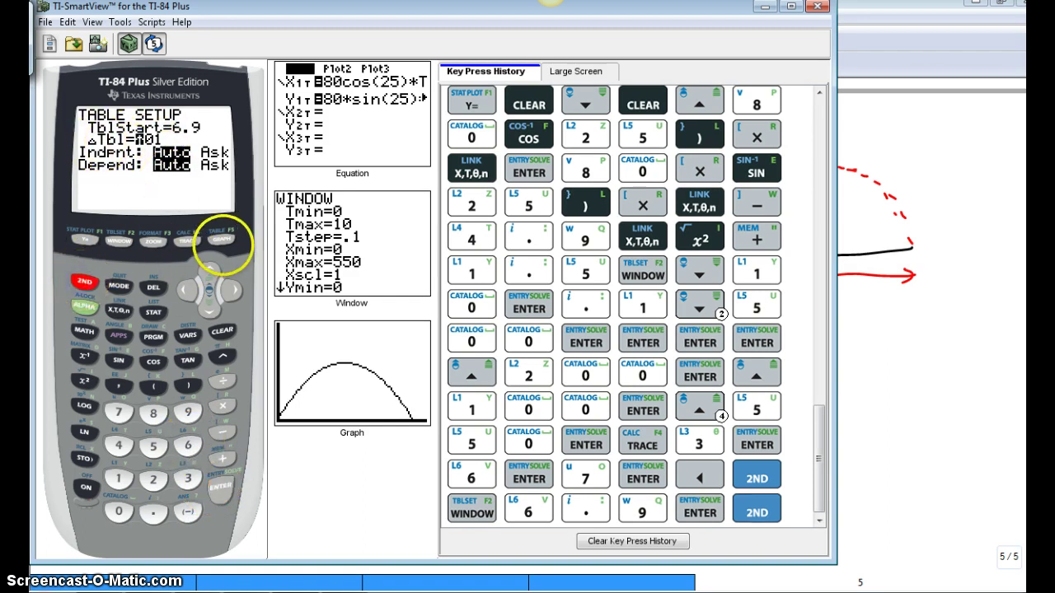
click(221, 240)
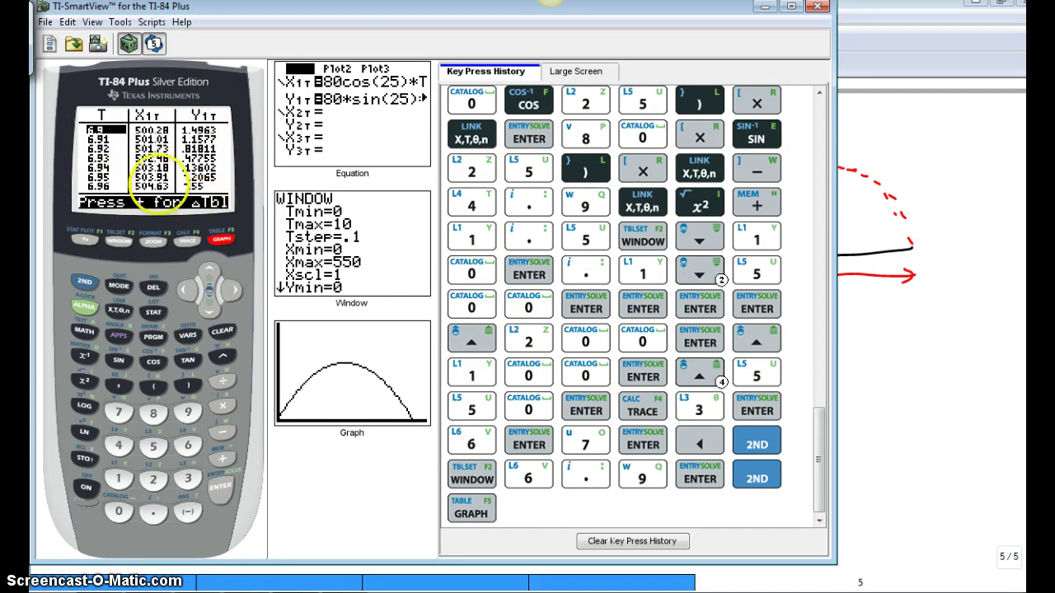
click(208, 303)
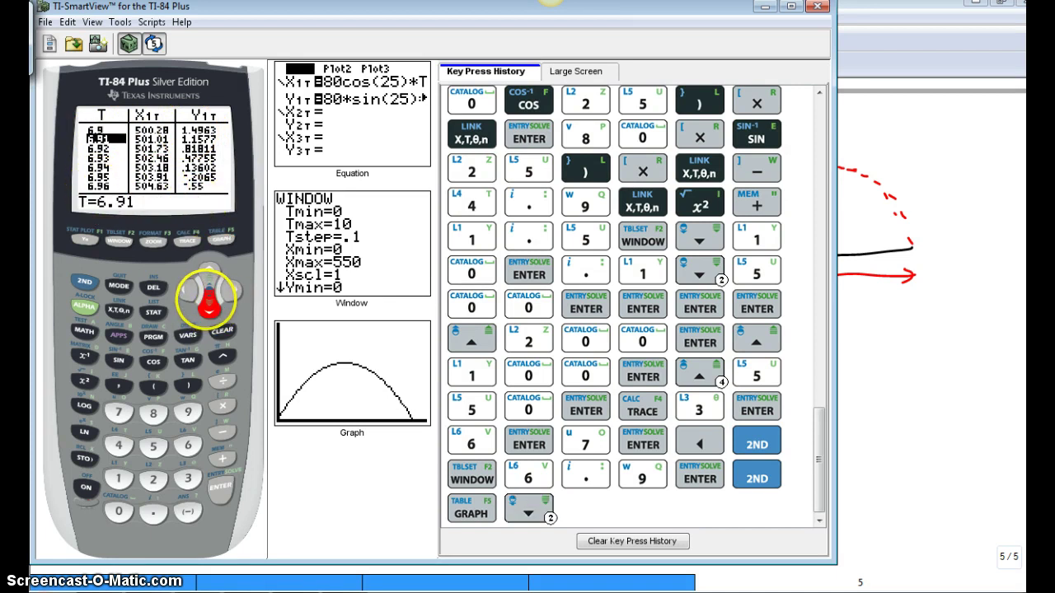
click(209, 305)
click(209, 305)
click(208, 304)
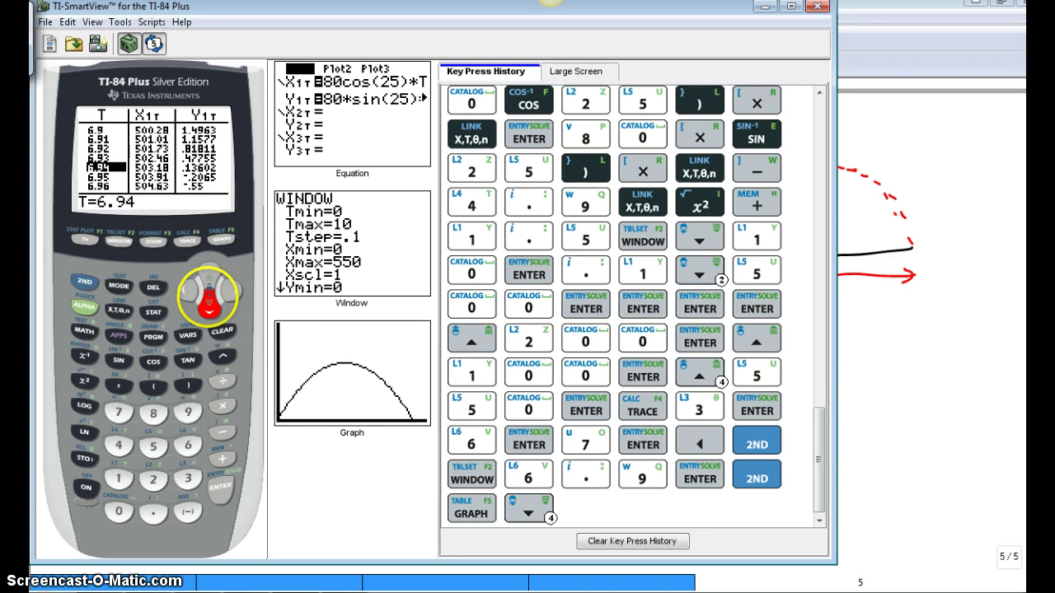
click(206, 304)
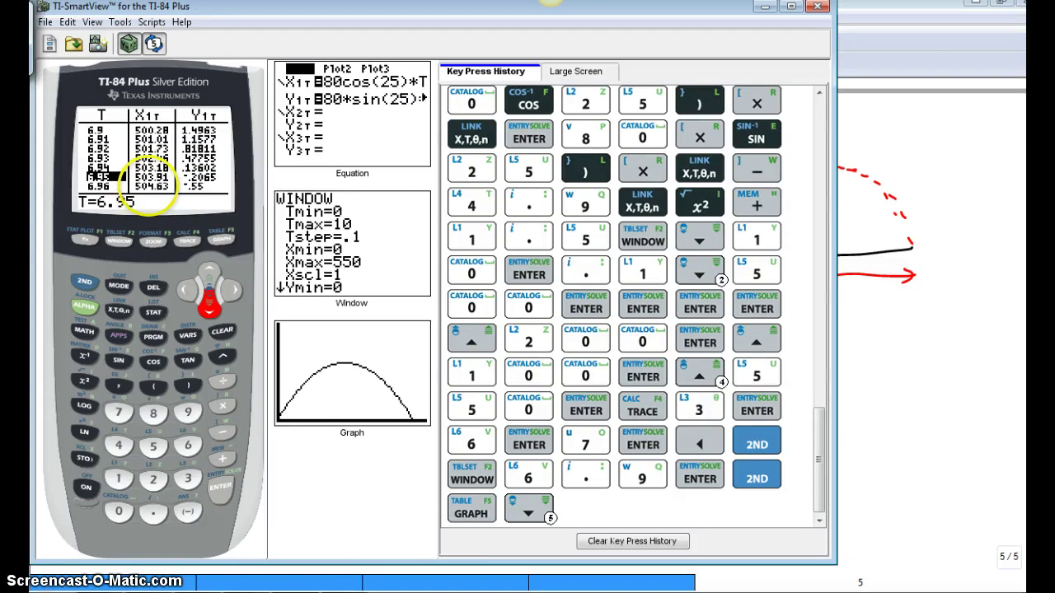
click(208, 270)
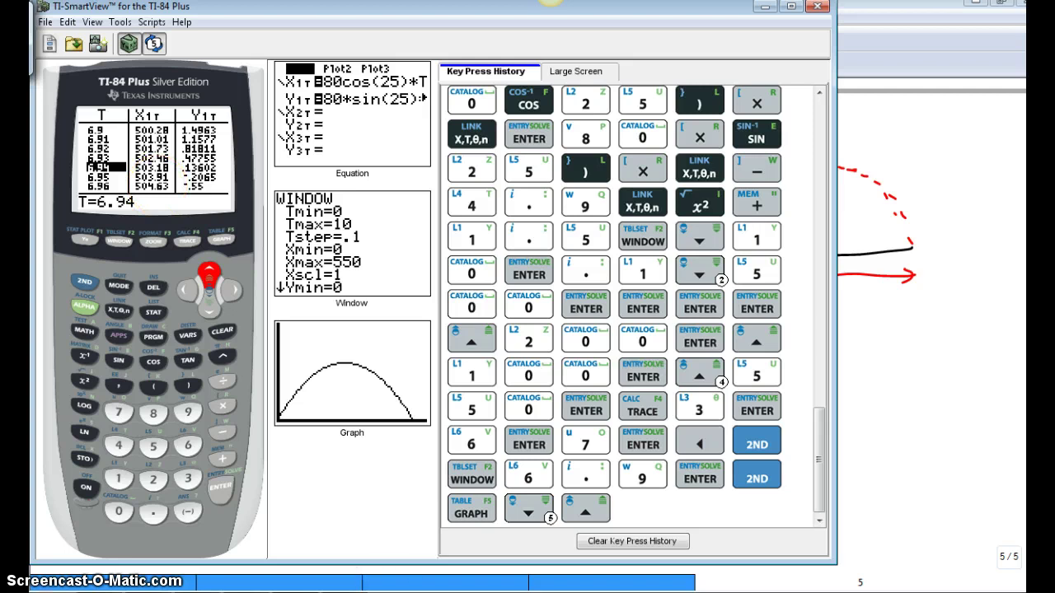
Compare the worksheet with the calculator's table result before writing.
key(alt+Tab)
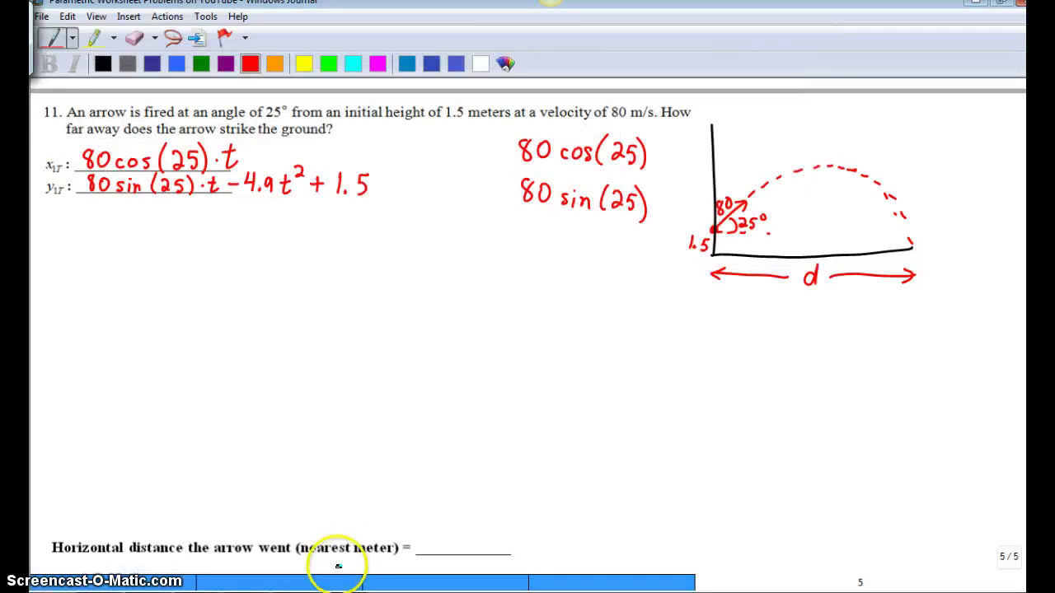
mouse_move(343, 582)
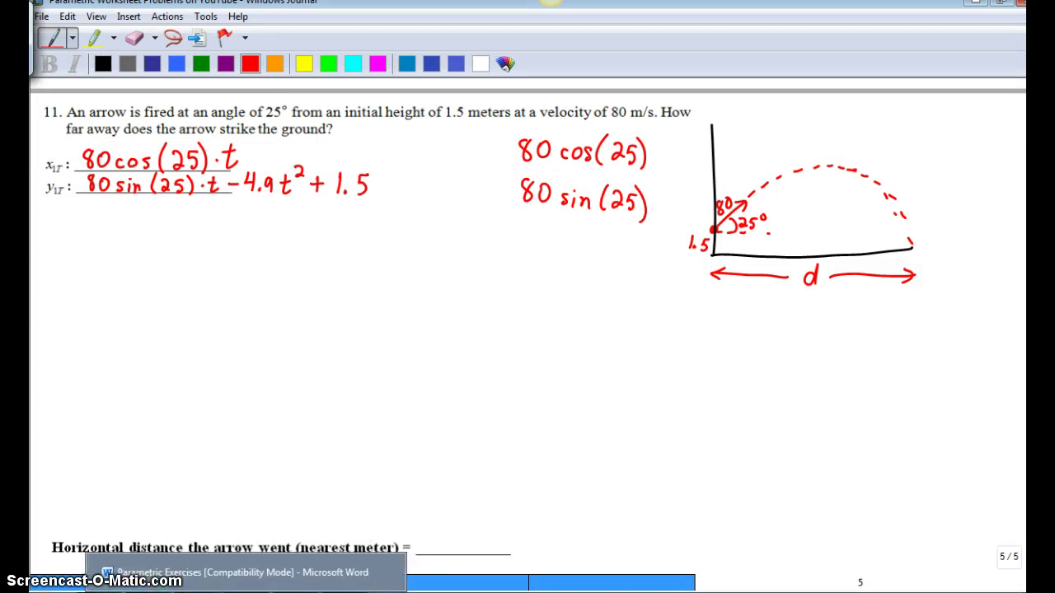
key(alt+Tab)
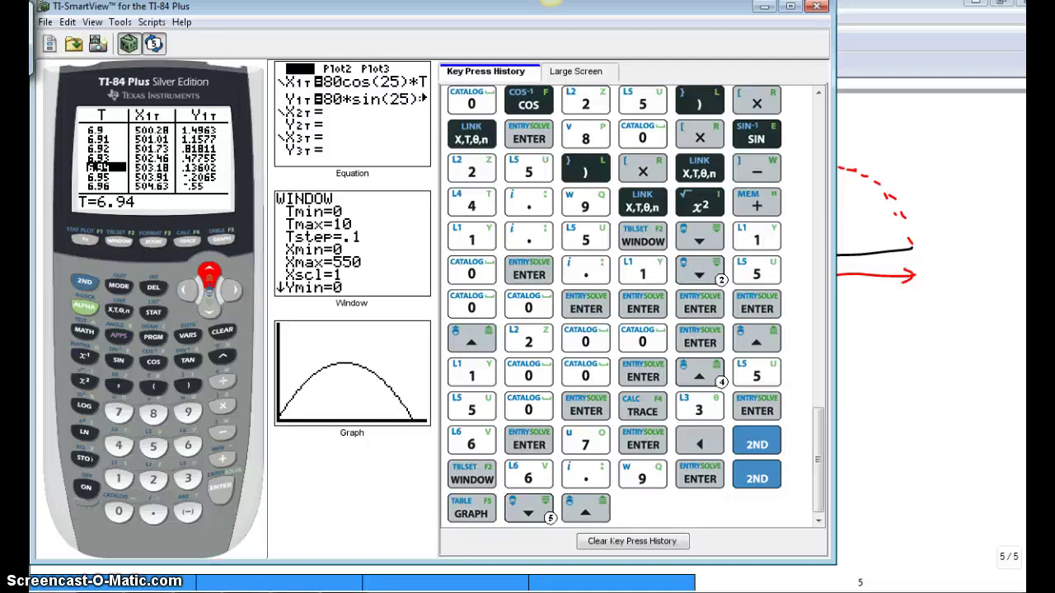
key(alt+Tab)
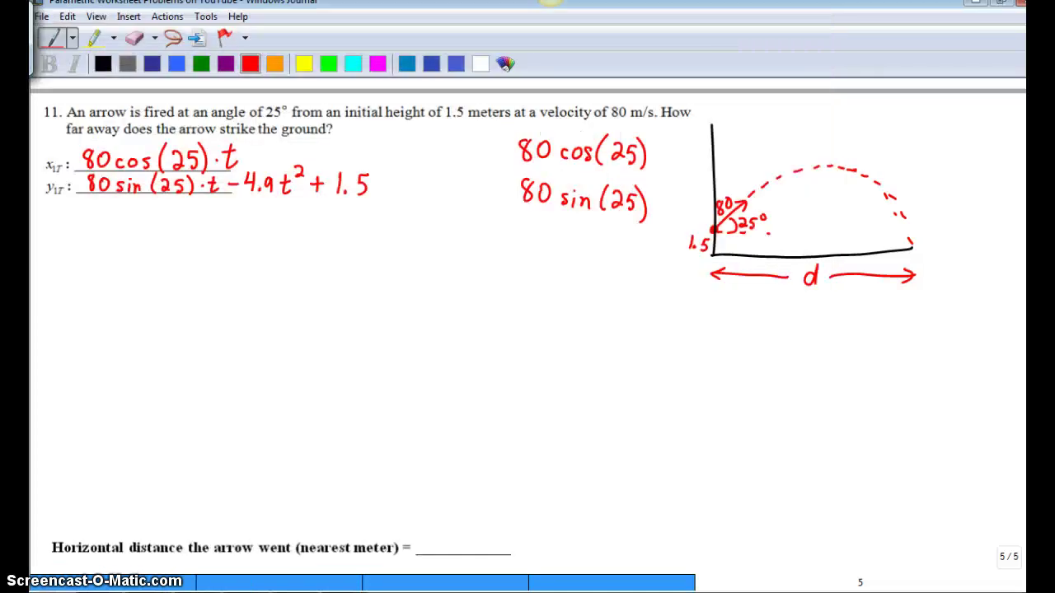
Handwrite 503 m in red on the horizontal-distance blank and recheck it against the table.
click(93, 37)
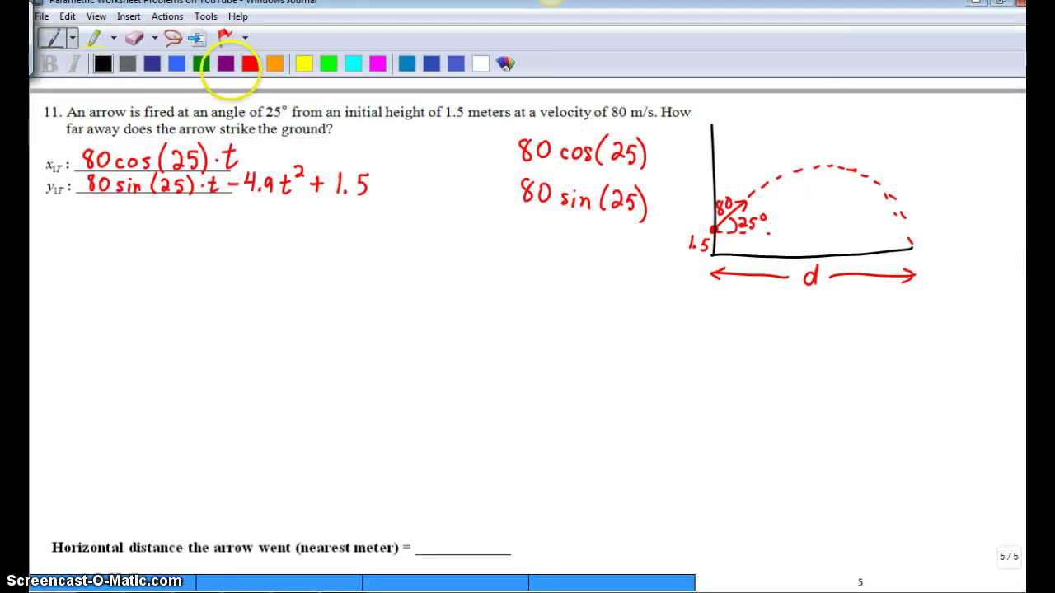
mouse_move(430, 525)
mouse_down()
mouse_move(440, 526)
mouse_move(427, 548)
mouse_move(464, 527)
mouse_move(499, 548)
mouse_up()
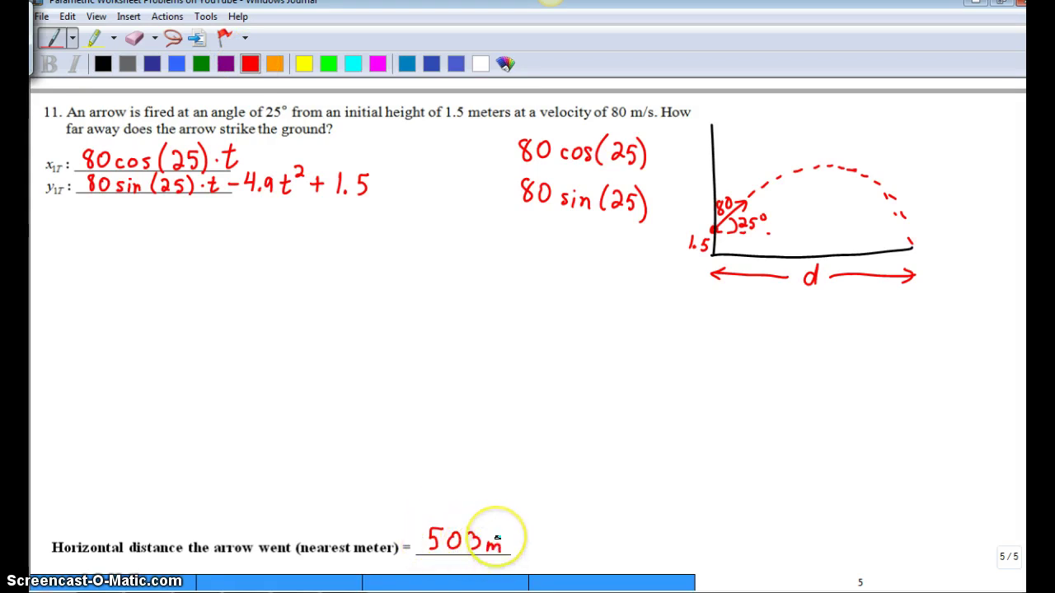
click(272, 582)
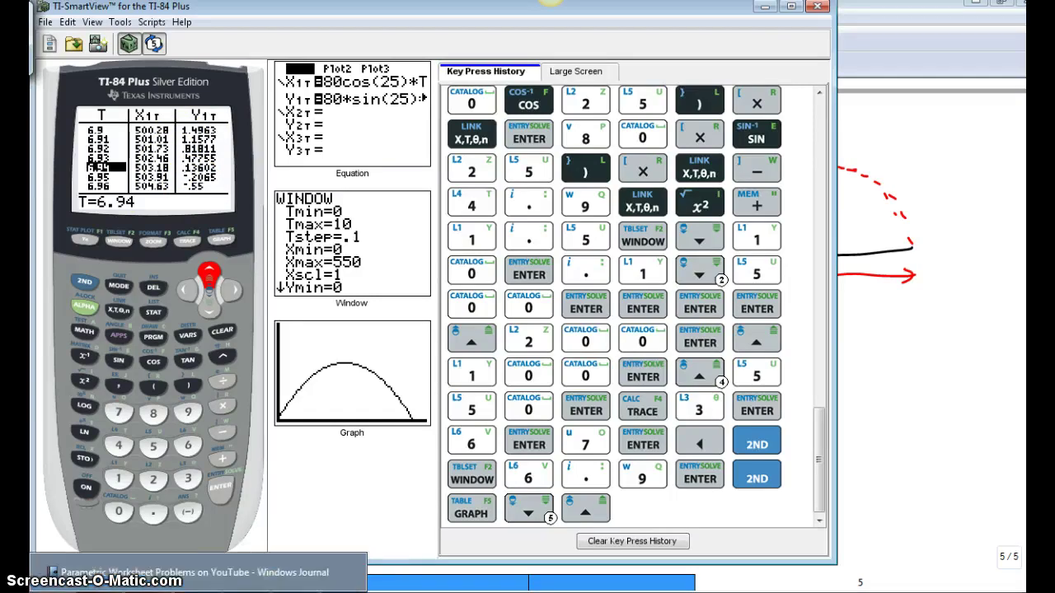
click(189, 572)
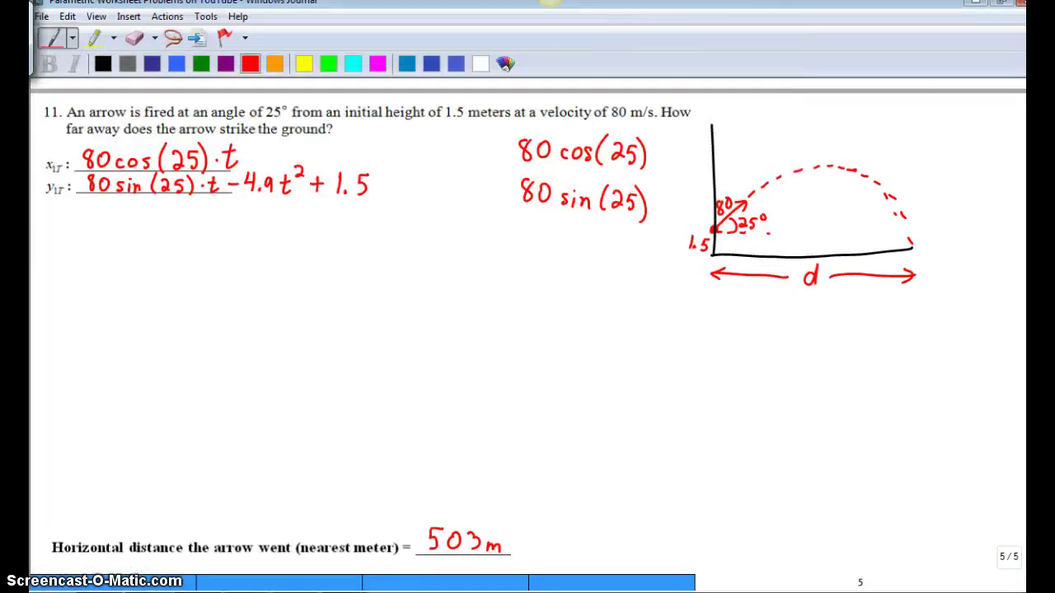